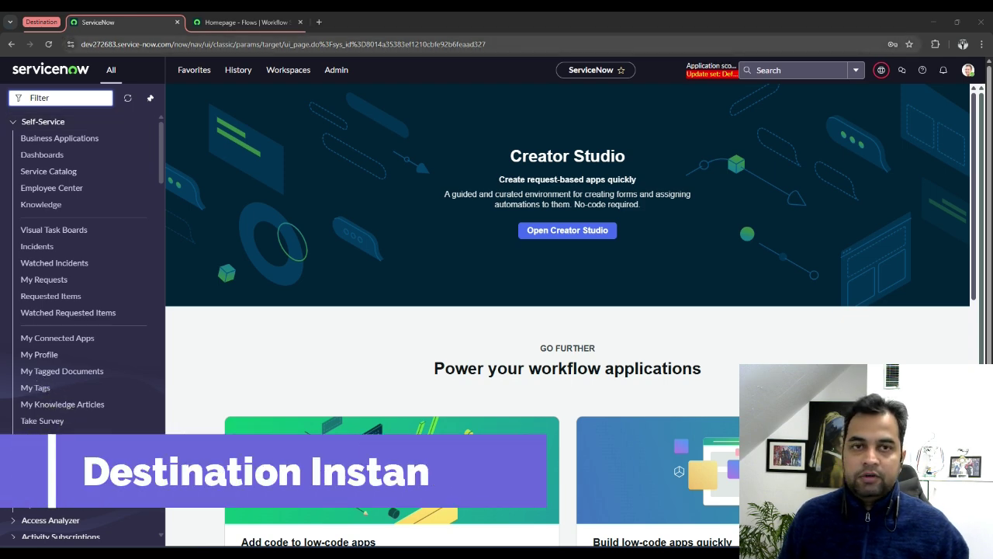
Switch to the source instance and open the Users list under User Administration
key(alt+Tab)
key(alt+Tab)
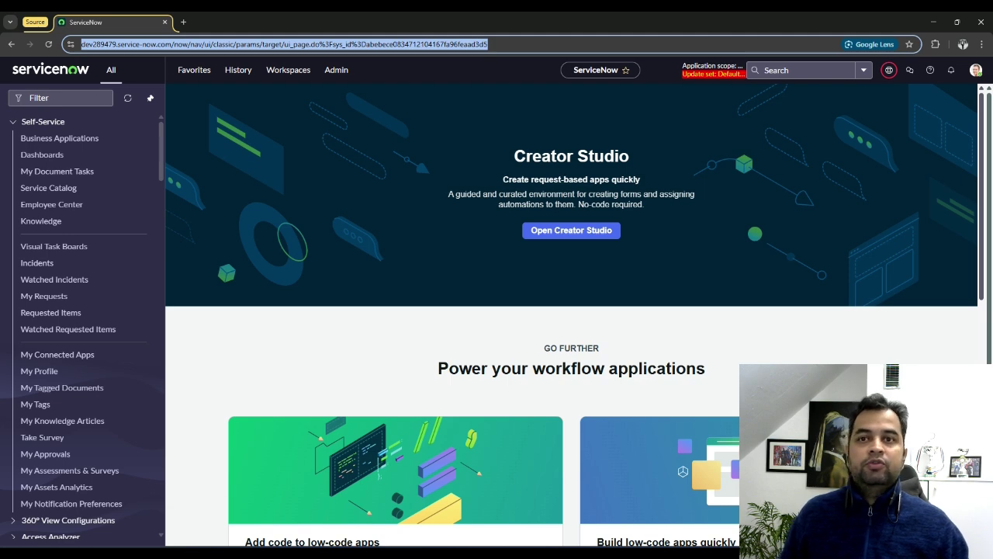
click(61, 98)
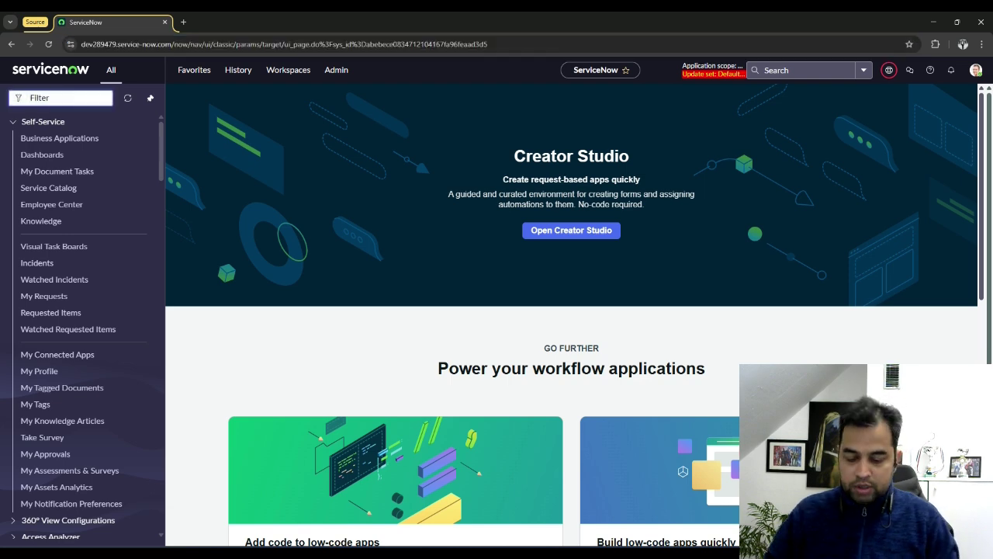
text(user ad)
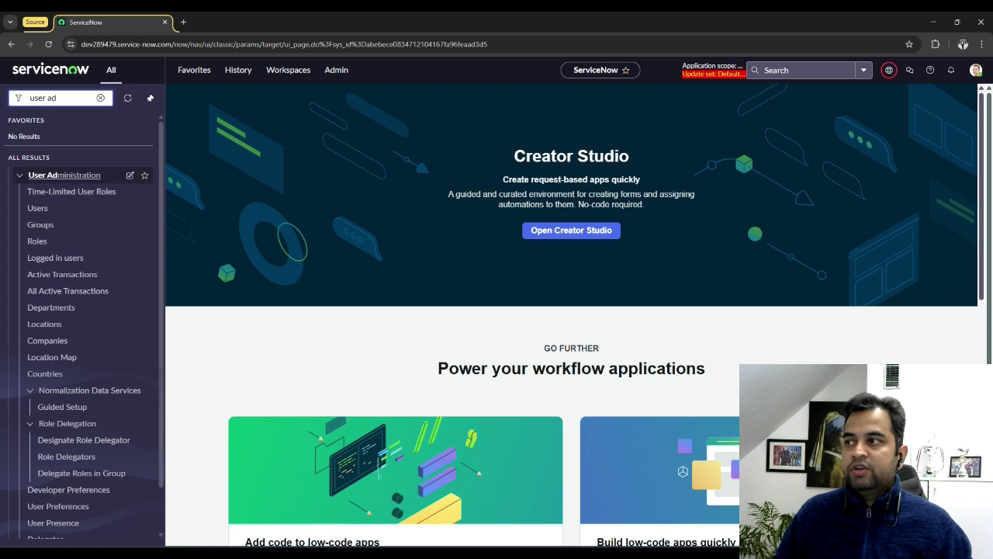
click(37, 208)
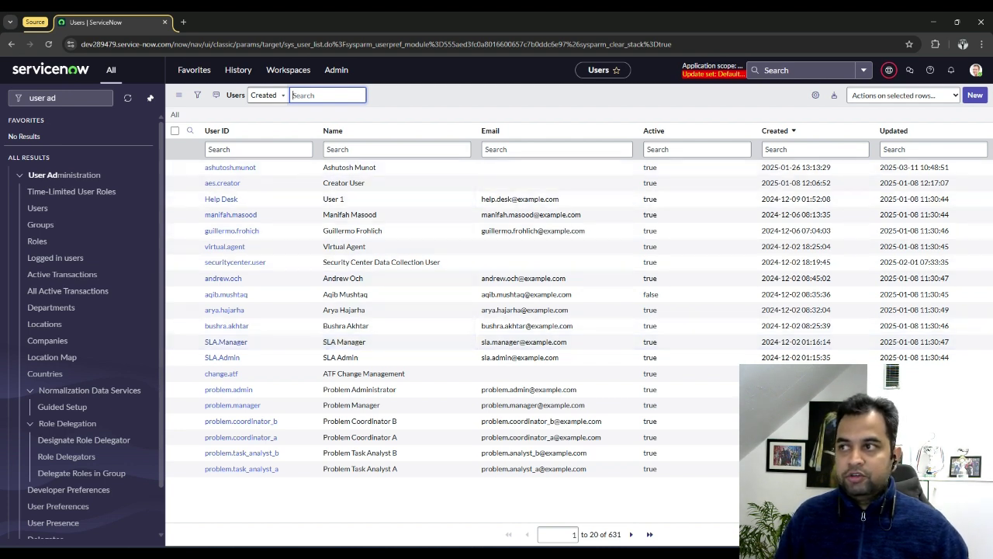
Open the most recently created user's record and show the roles assigned to it
click(230, 167)
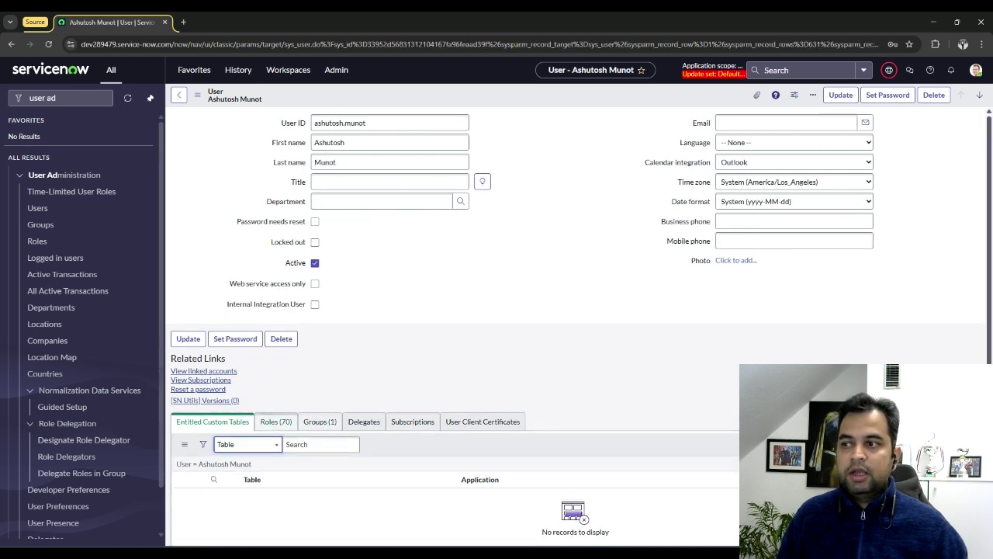
click(276, 422)
scroll(574, 342, down, 1)
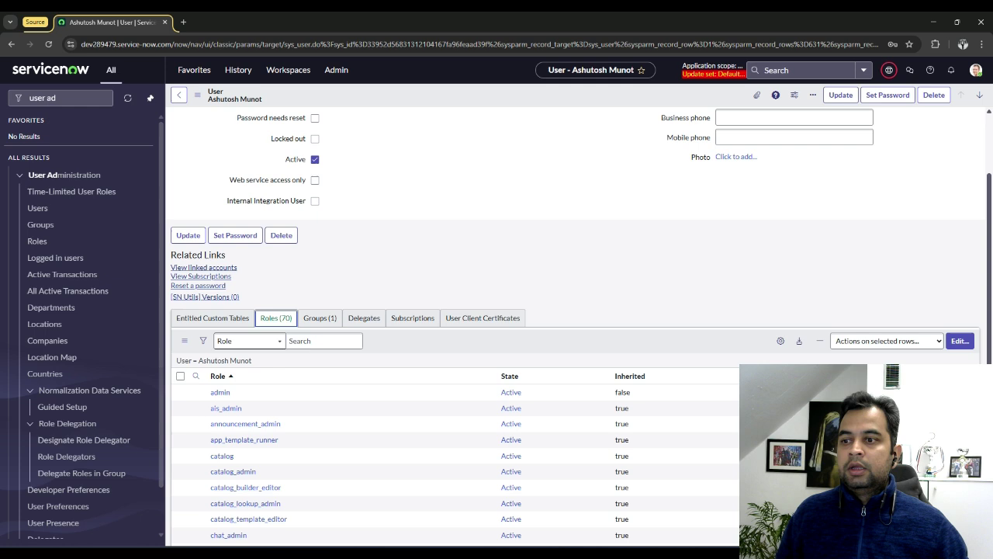
Switch to the destination instance and open the DEV2 remote instance record from Update Sources
click(637, 553)
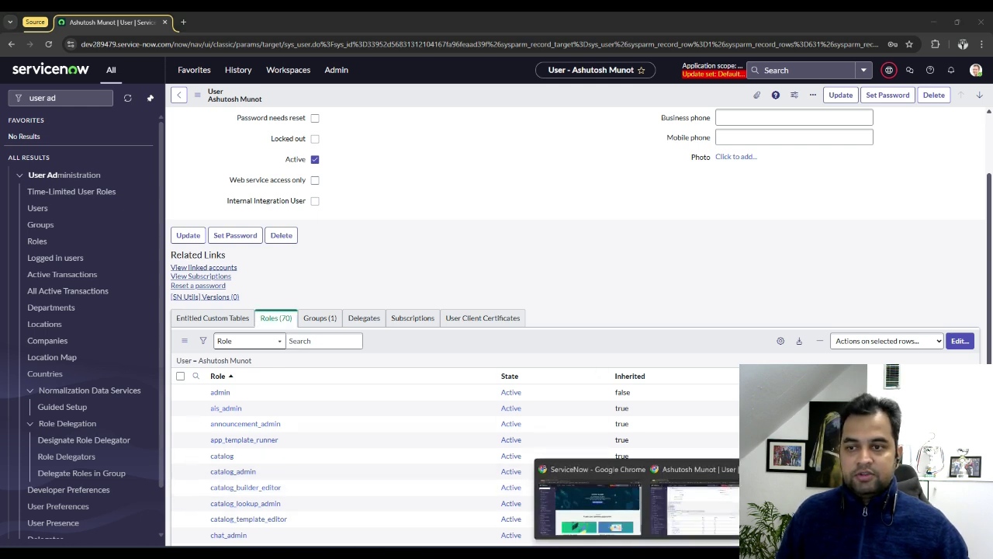
click(590, 508)
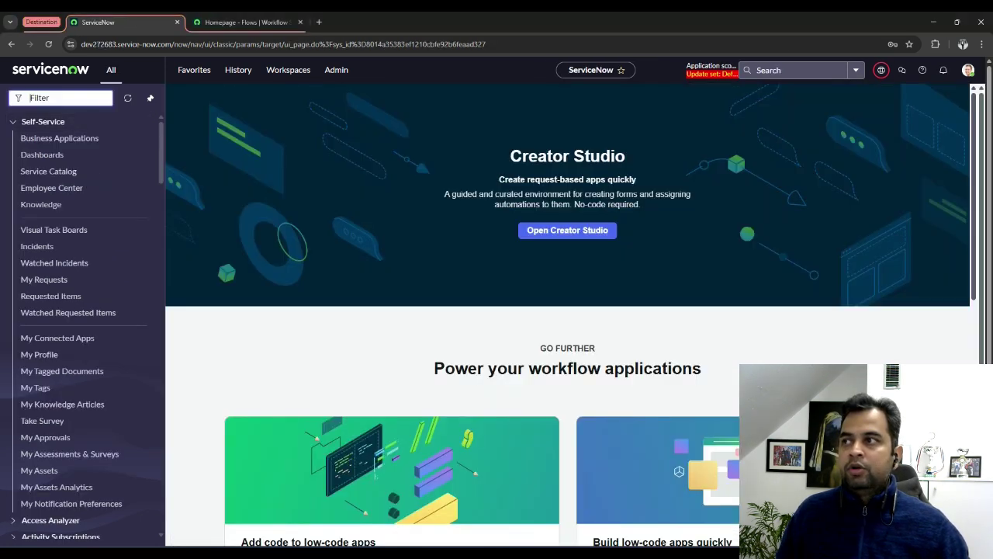
text(update sour)
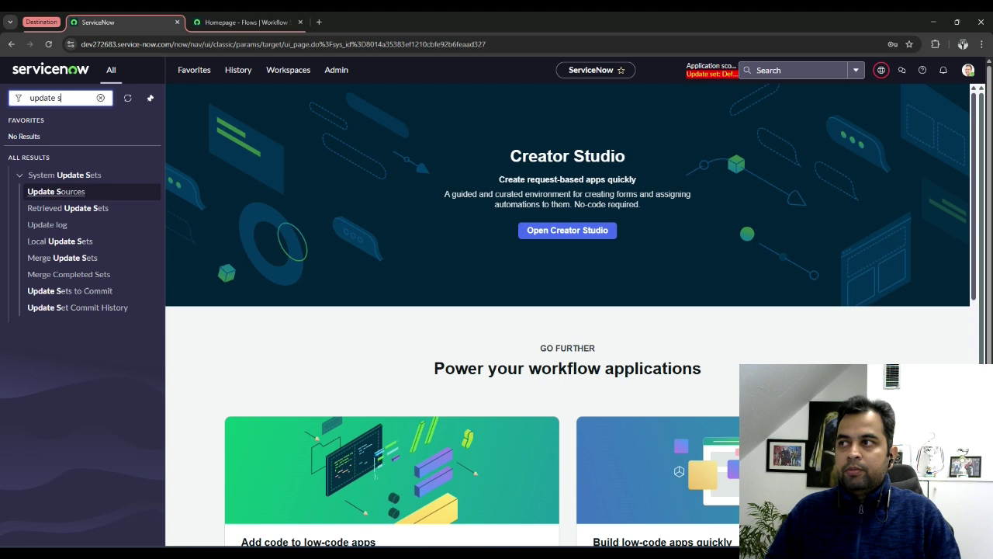
click(56, 191)
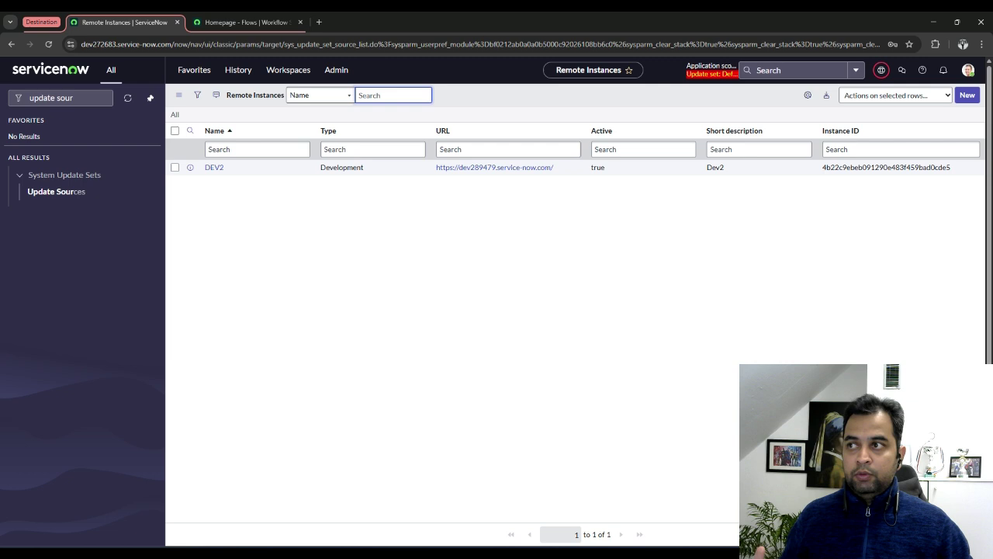
click(214, 167)
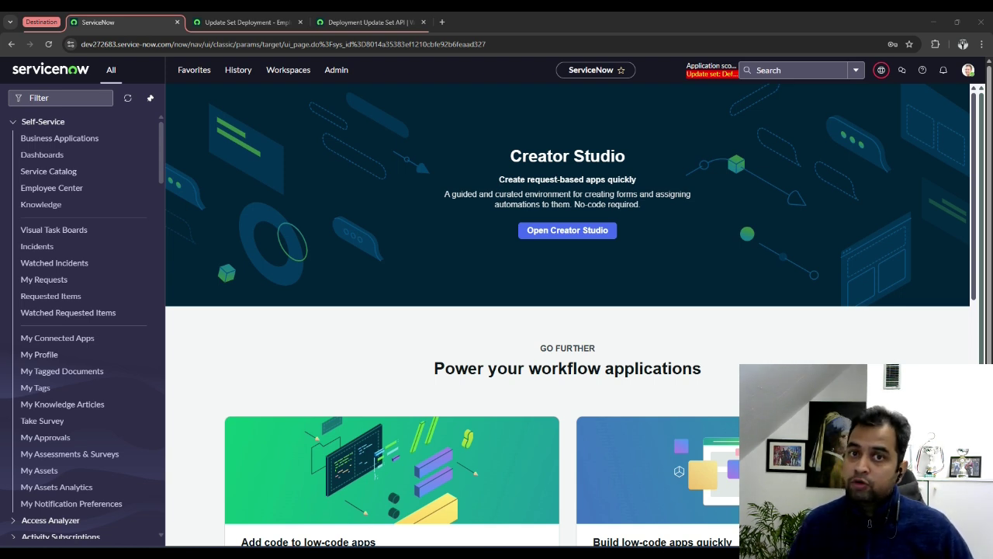
Go to the Deployment Update Set API flow and show the inputs of its Retrieve Update Set With Update Set Source ID action
click(369, 22)
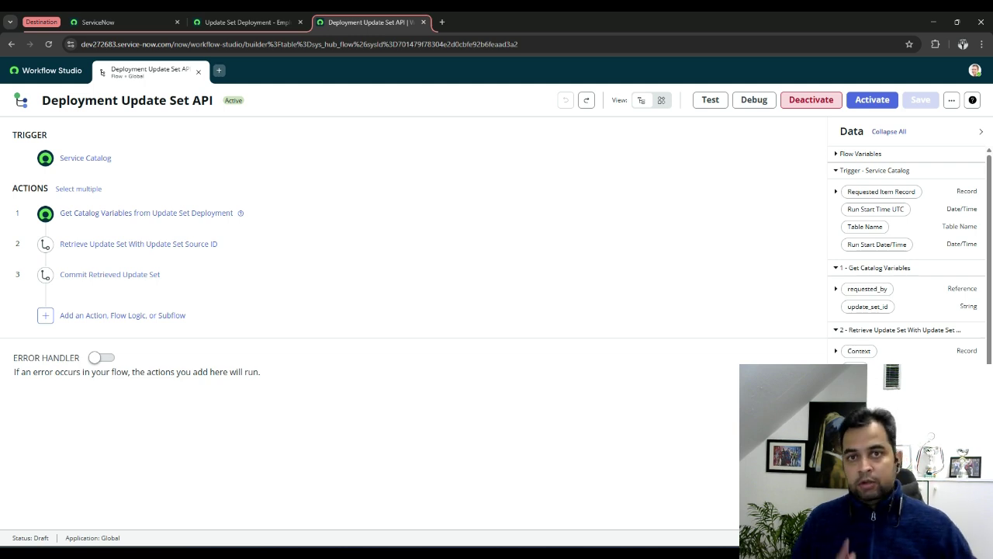
click(388, 244)
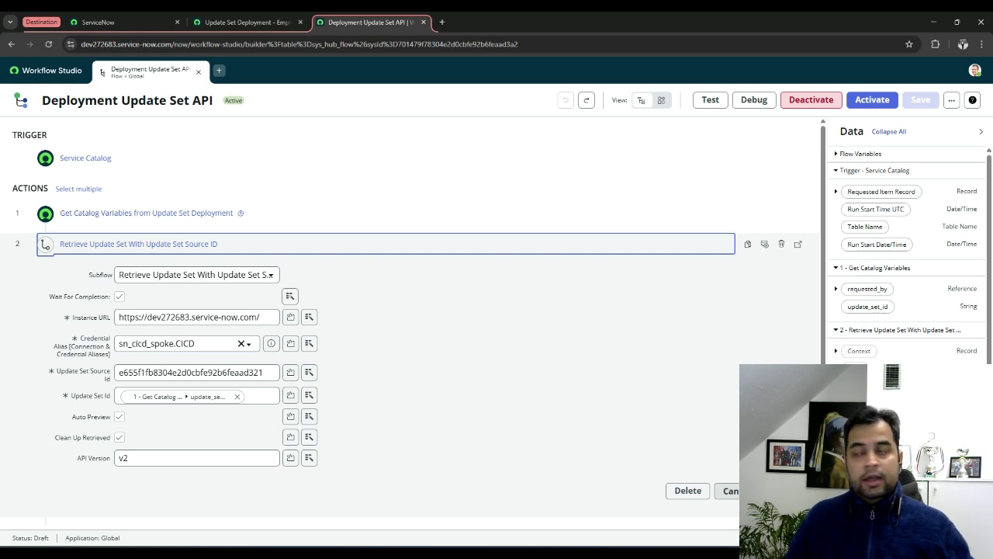
click(386, 242)
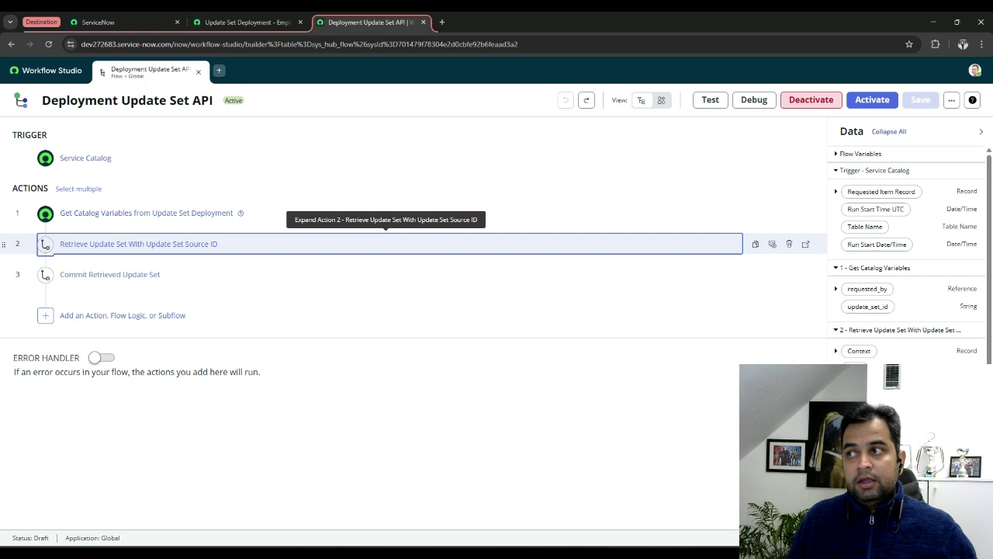
click(386, 242)
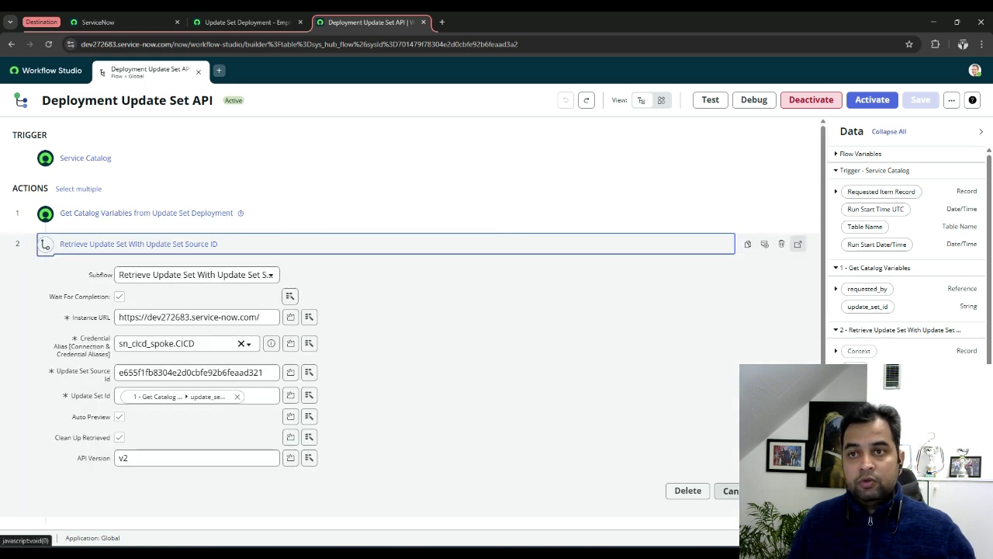
Open the retrieve subflow's Get Retrieve Update Set Results action and examine the progress resource path in its execution tracker REST step
click(798, 244)
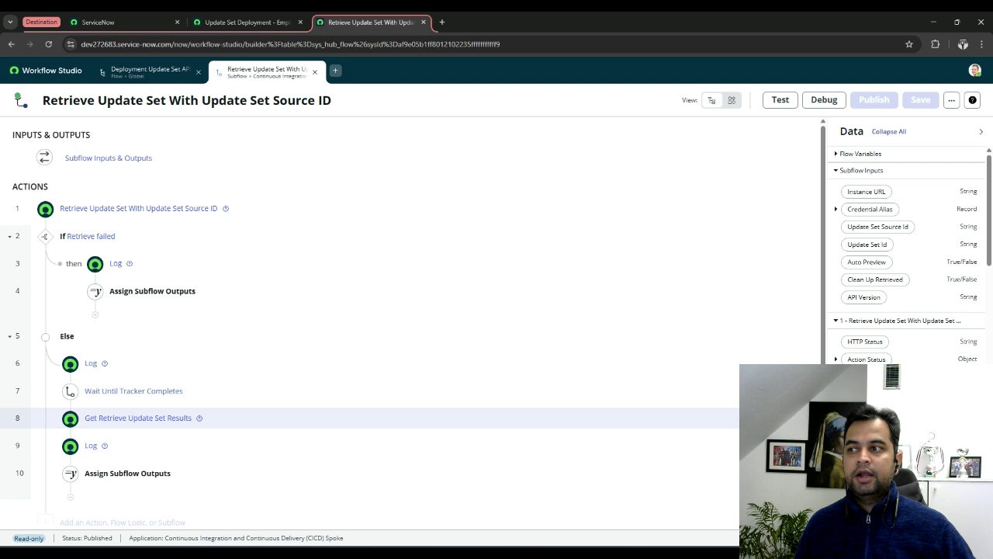
click(209, 417)
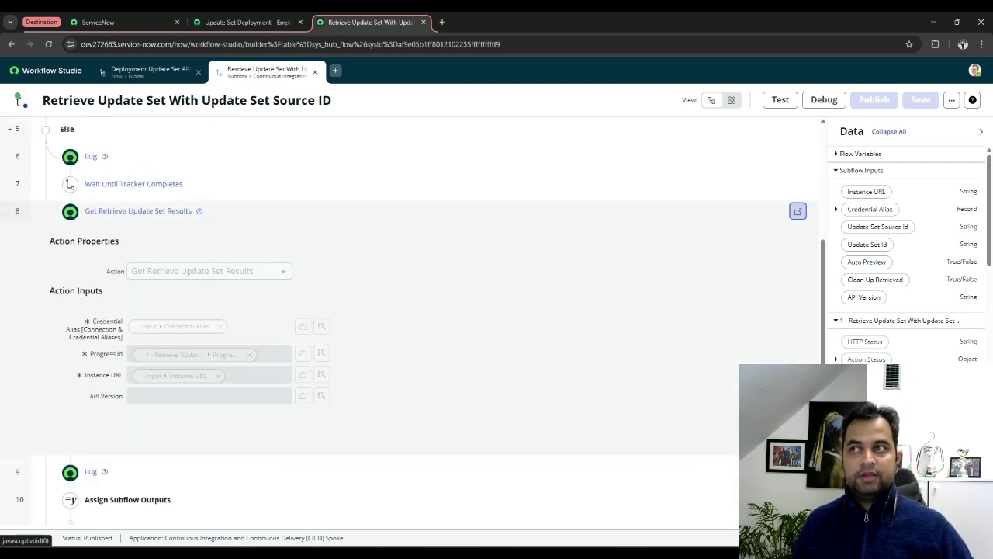
click(798, 211)
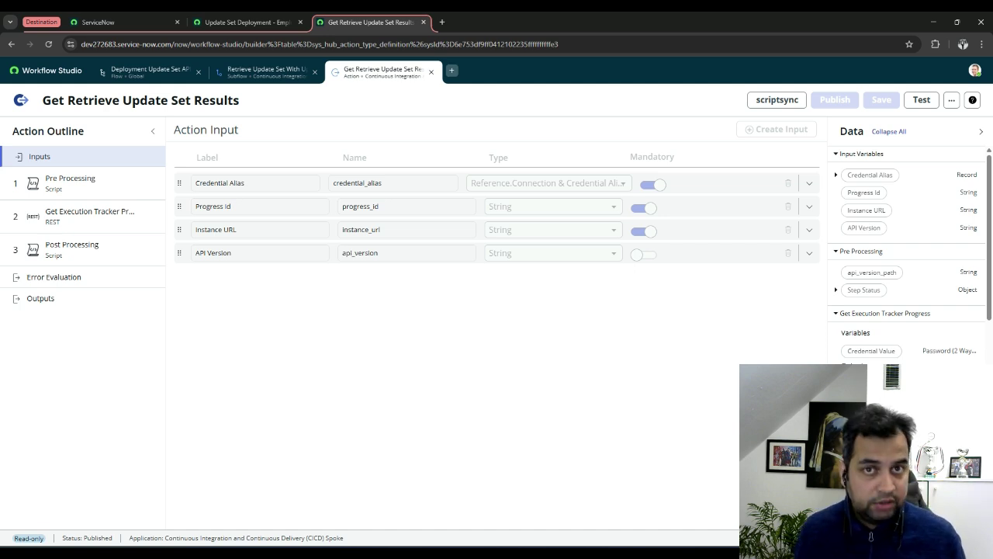
click(90, 211)
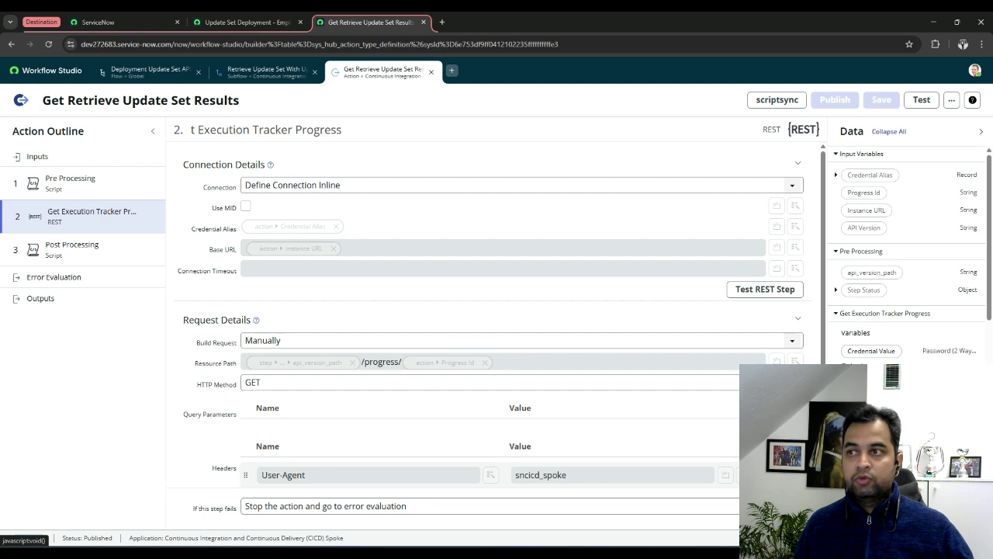
double_click(381, 362)
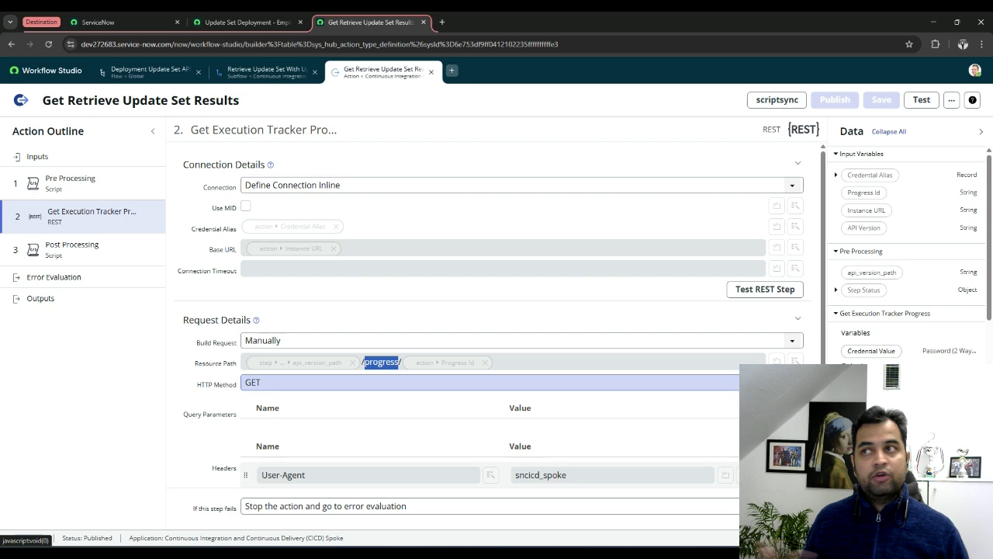
Return to the Deployment Update Set API flow and close the details of the retrieve action
click(264, 70)
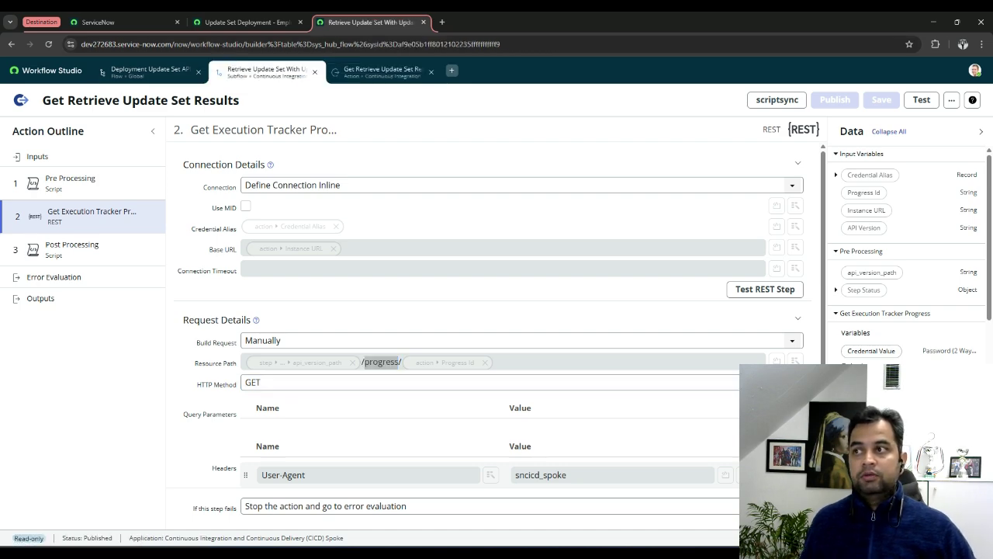
click(148, 71)
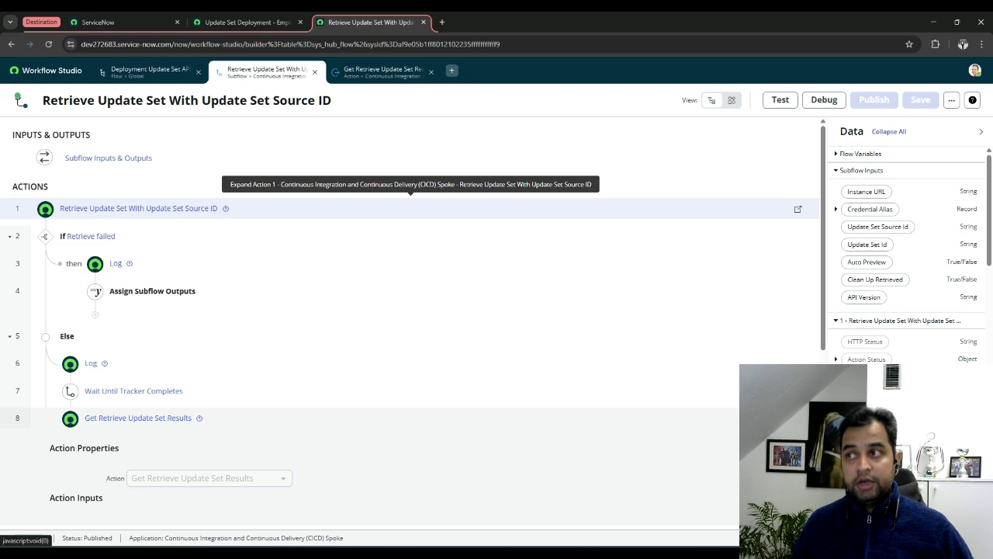
click(411, 208)
click(151, 70)
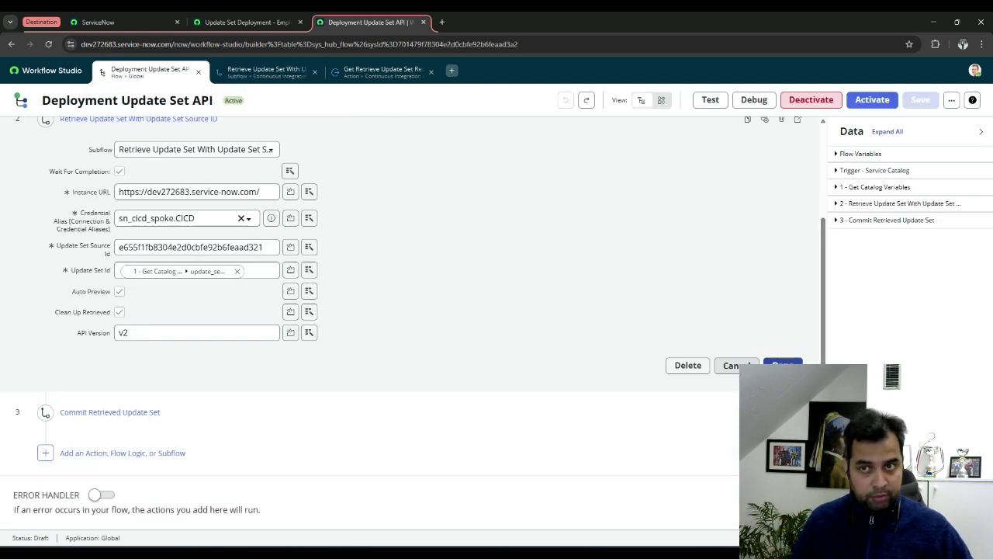
click(783, 364)
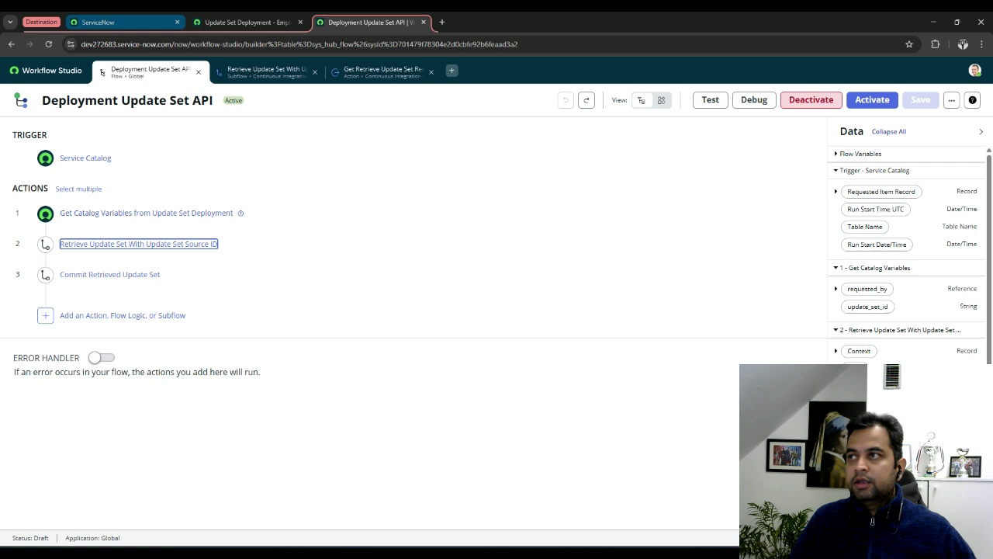
Switch to the source instance and open its Local Update Sets list
click(117, 21)
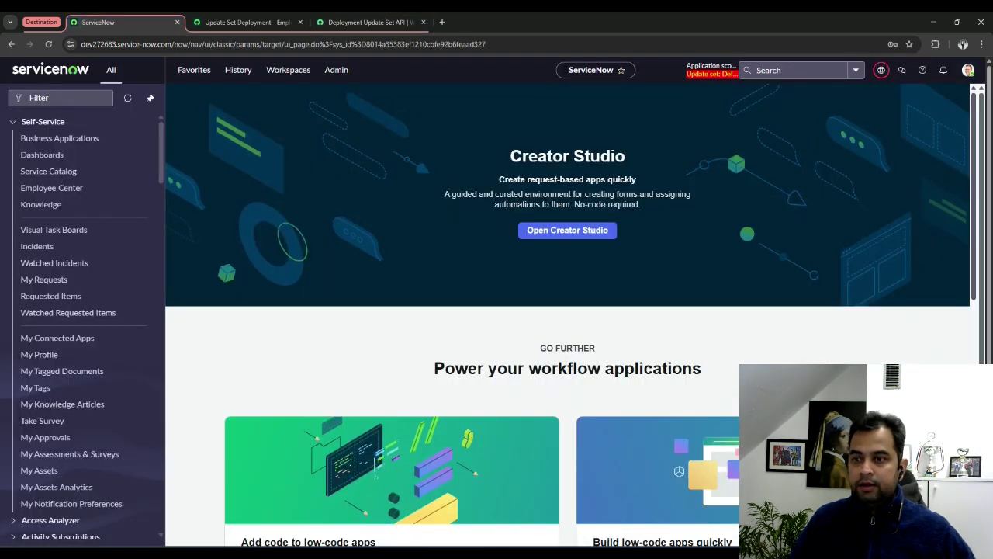
mouse_move(638, 558)
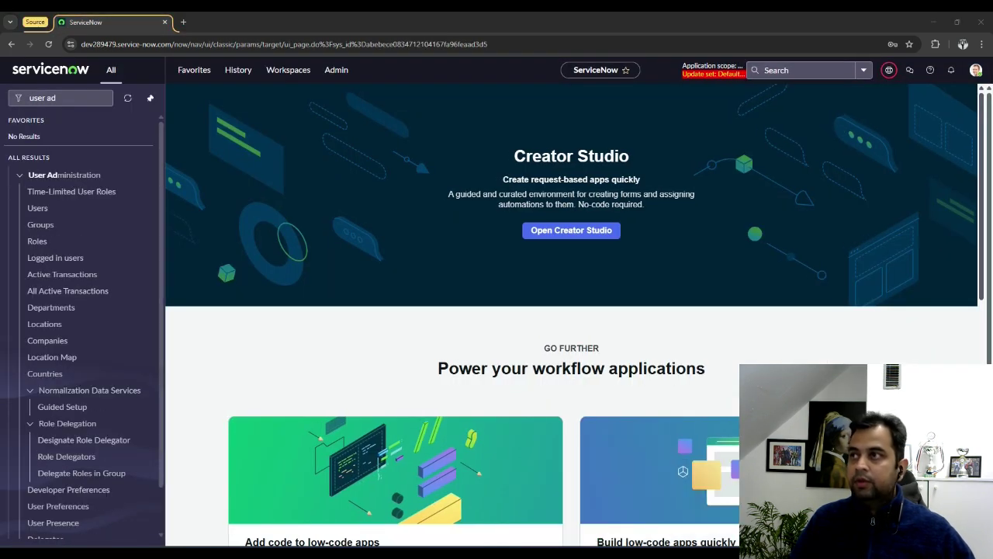
click(62, 97)
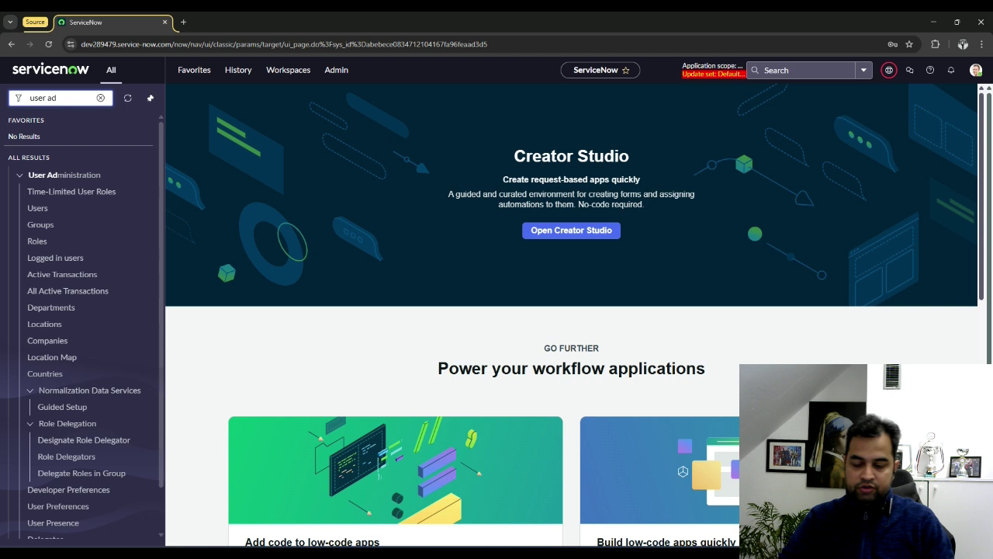
key(ctrl+a)
key(BackSpace)
text(update )
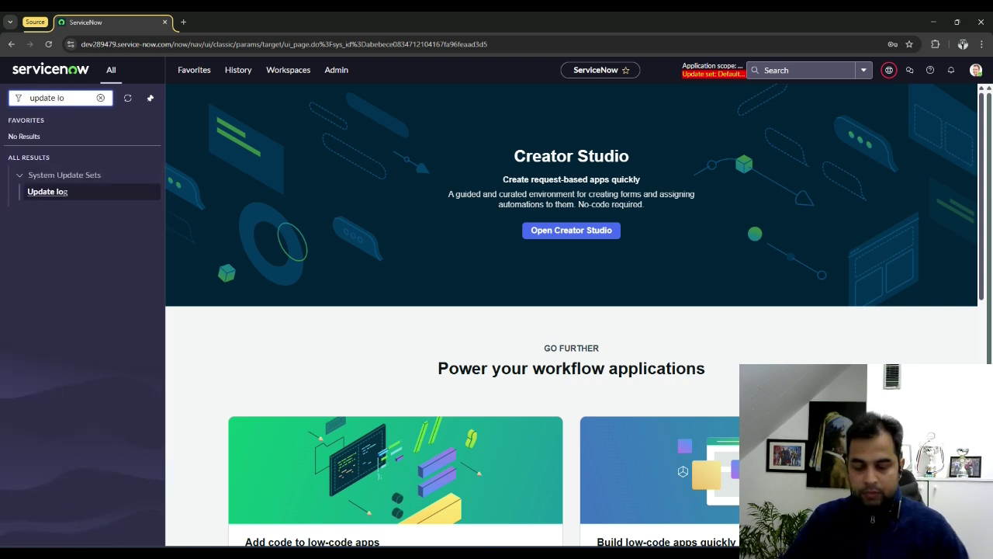
text(se)
click(60, 242)
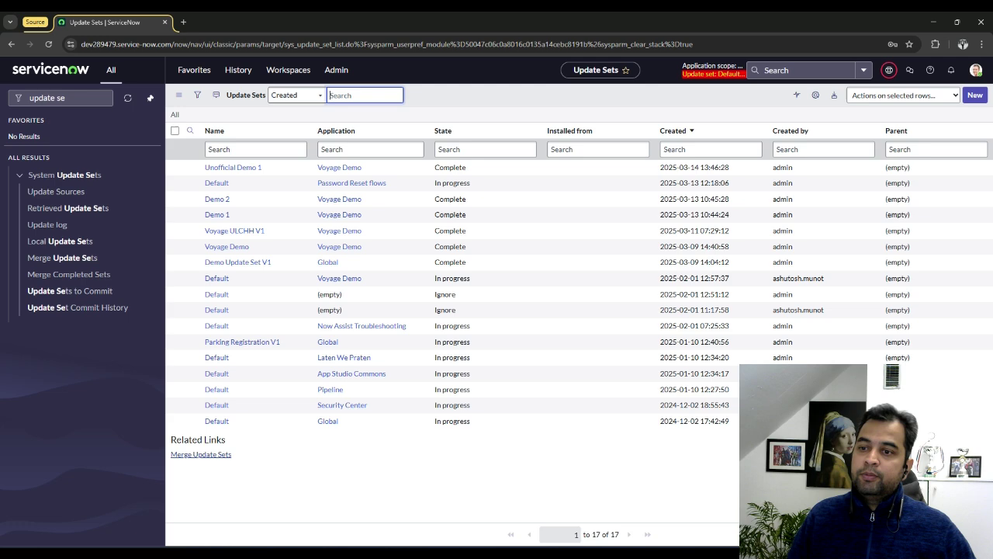
Switch to Postman and open the Retrieve Update Set request in the CICD Deployments collection
click(745, 533)
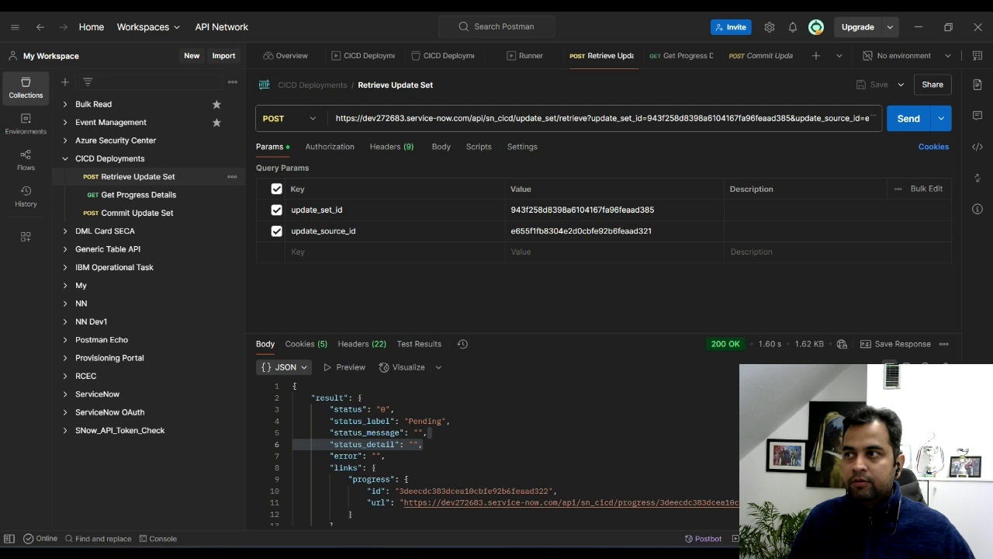
click(139, 176)
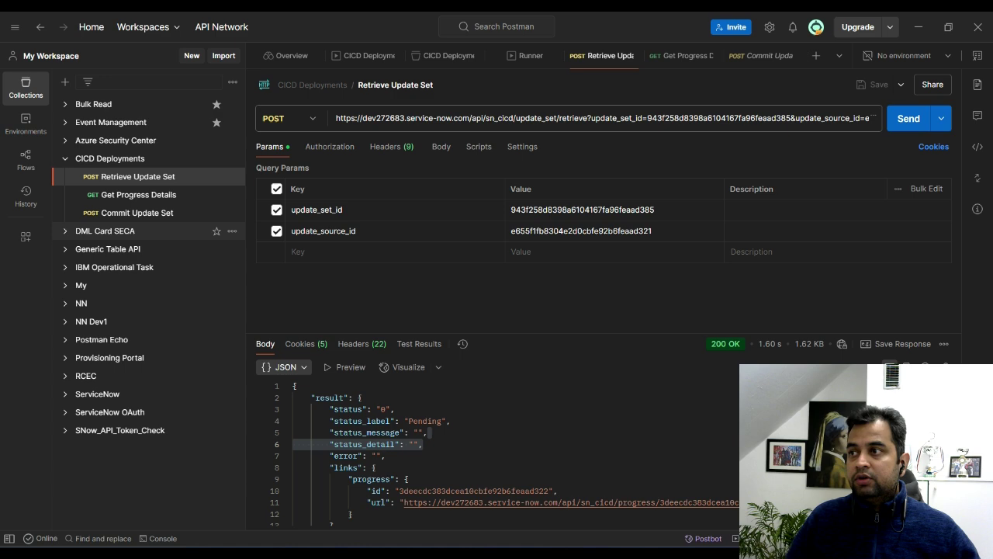
Return to the destination instance and reopen the recently viewed DEV2 remote instance record
key(alt+Tab)
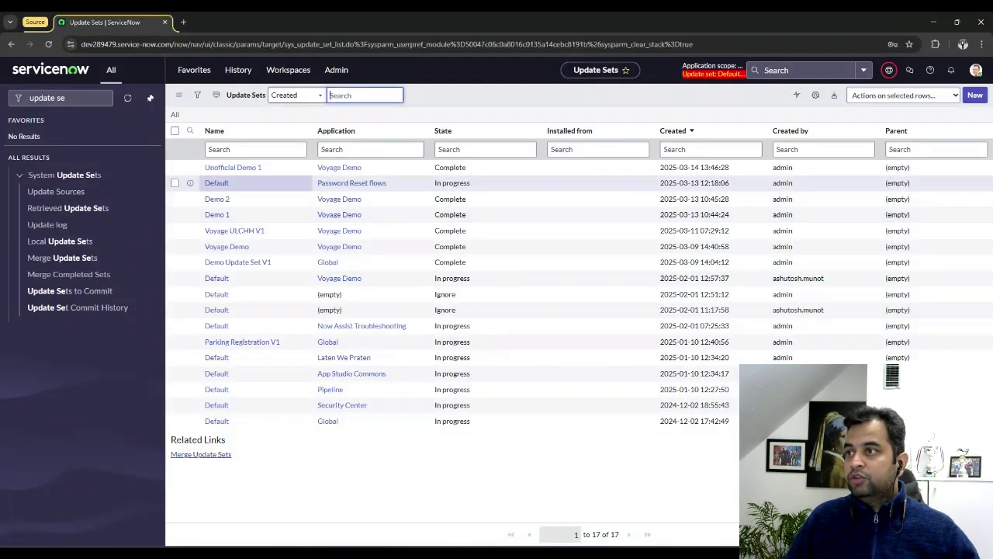
key(alt+Tab)
key(Tab)
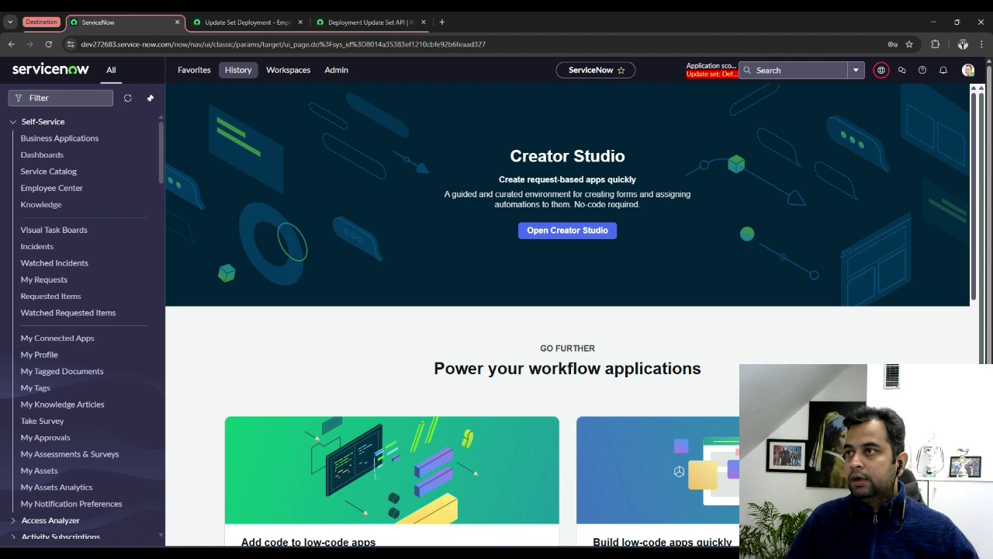
click(239, 70)
click(210, 136)
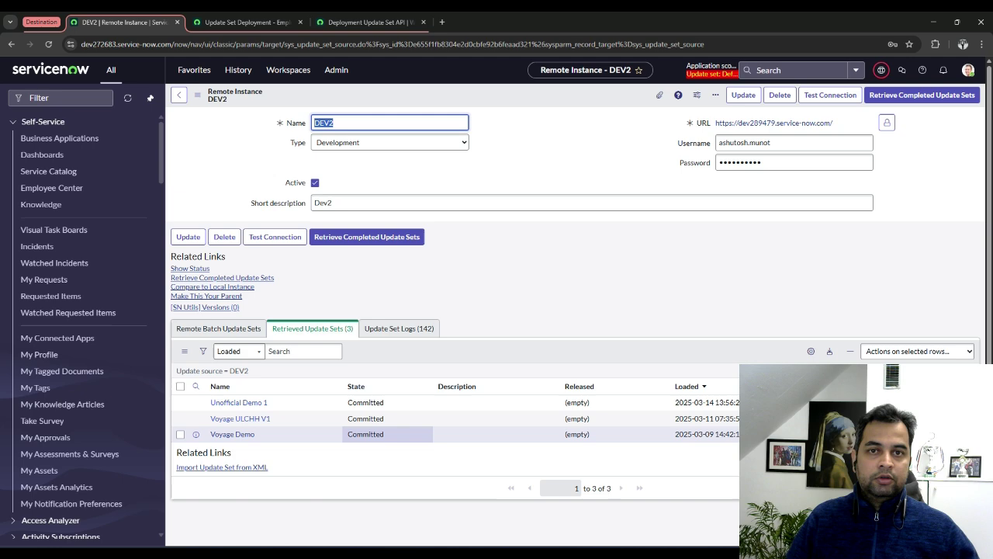
Switch to Postman, send the Retrieve Update Set request and copy the progress ID from its response
key(alt+Tab)
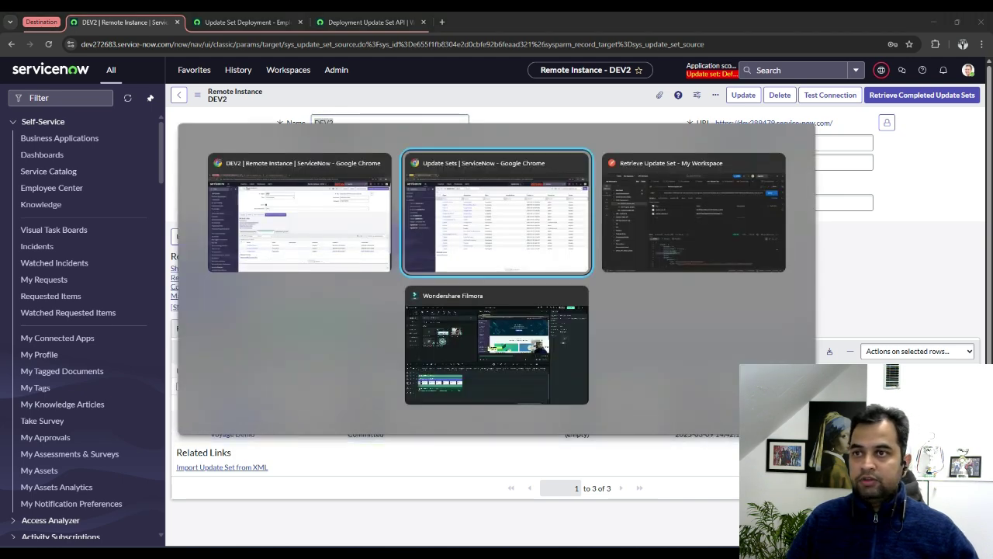
key(alt+Tab)
key(ctrl+Return)
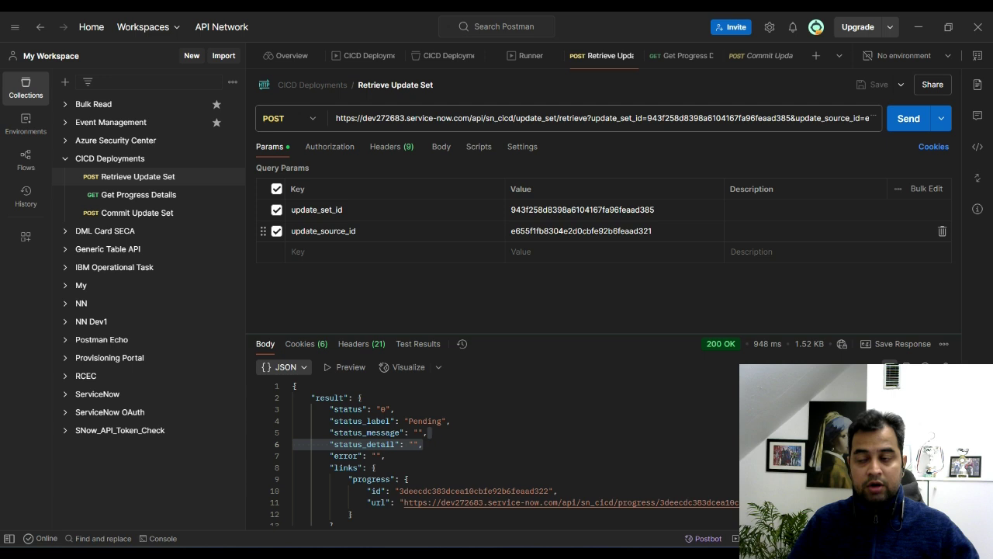
scroll(443, 395, down, 1)
double_click(427, 395)
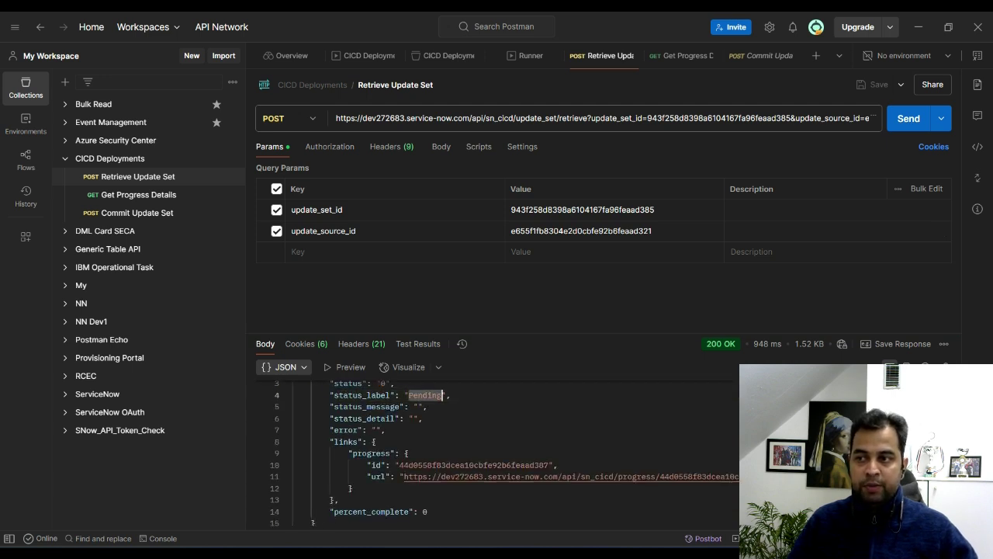
double_click(549, 465)
key(ctrl+c)
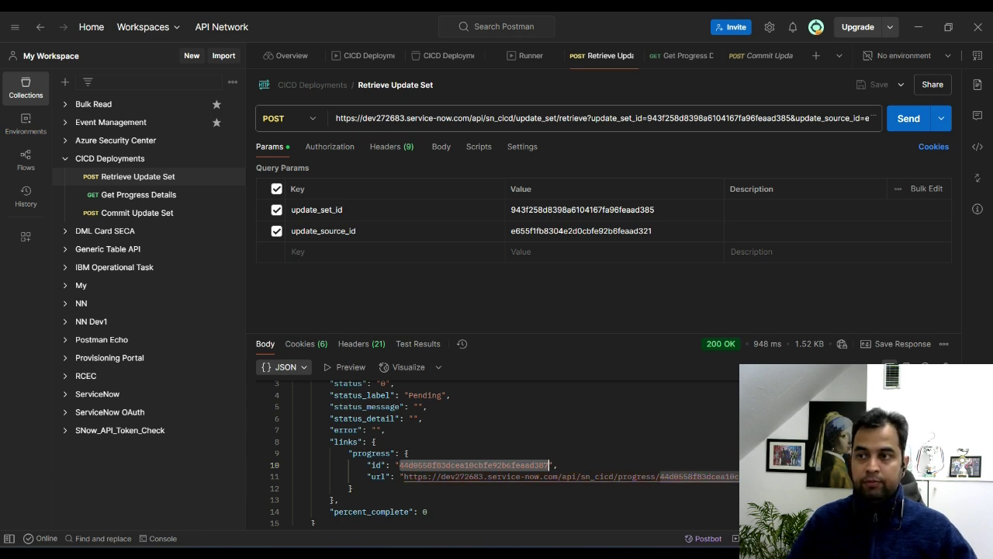
Reload the DEV2 remote instance record on the destination instance to check its retrieved update sets, and return to Postman
key(alt+Tab)
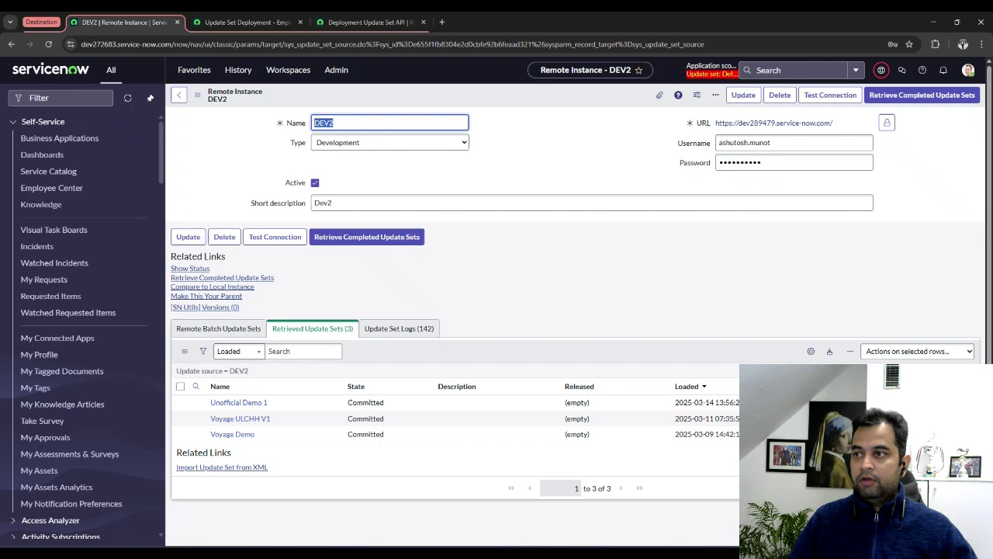
key(F5)
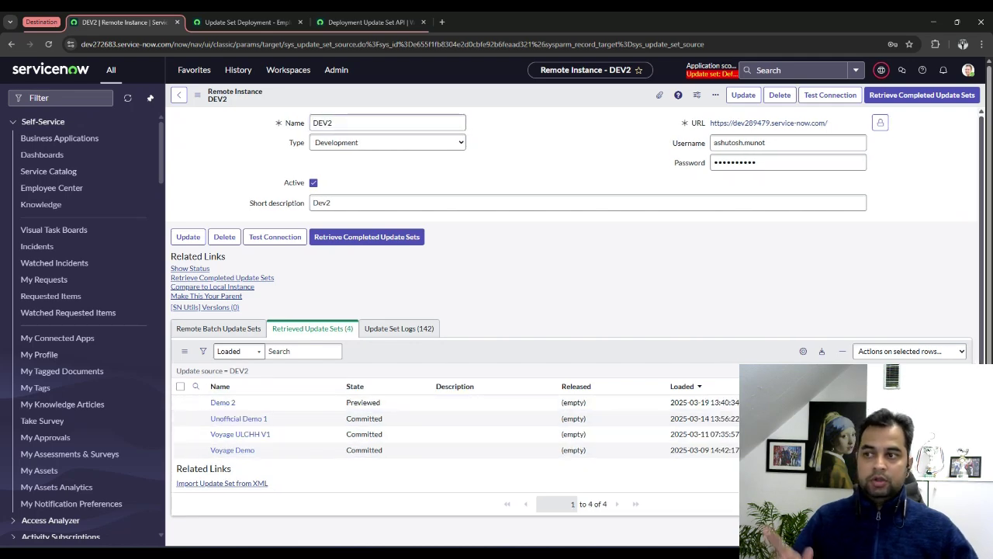
key(alt+Tab)
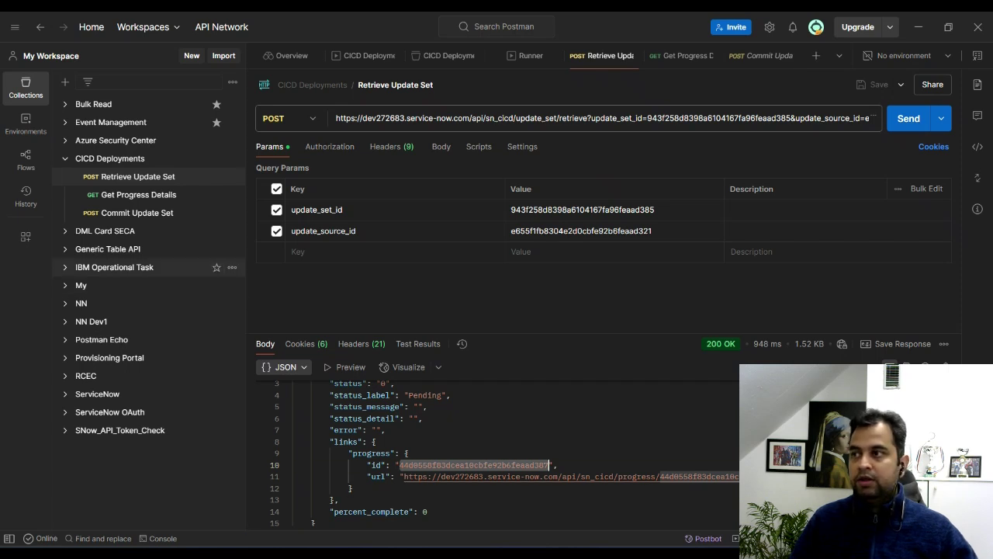
Set the current value of the CICD Deployments collection's Progress ID variable to 44d0558f83dcea10cbfe92b6feaad387 and save
click(109, 158)
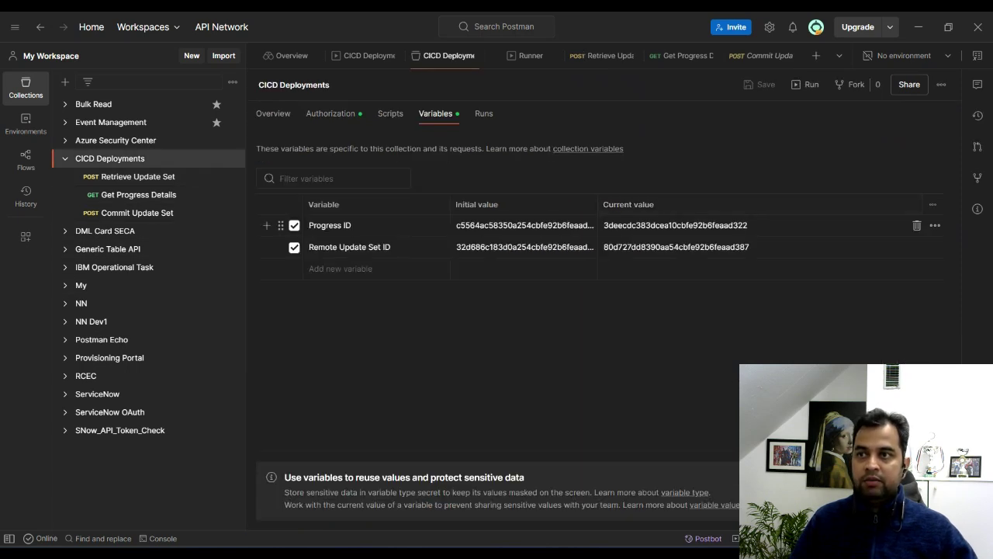
double_click(675, 225)
key(ctrl+v)
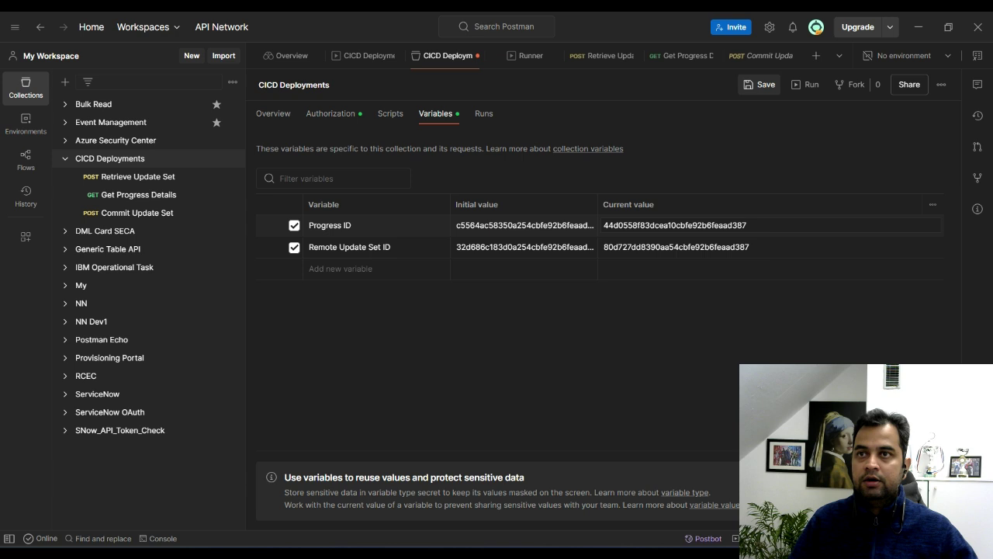
click(760, 84)
Send the Get Progress Details request and review its headers alongside the DEV2 record on the destination instance
click(138, 195)
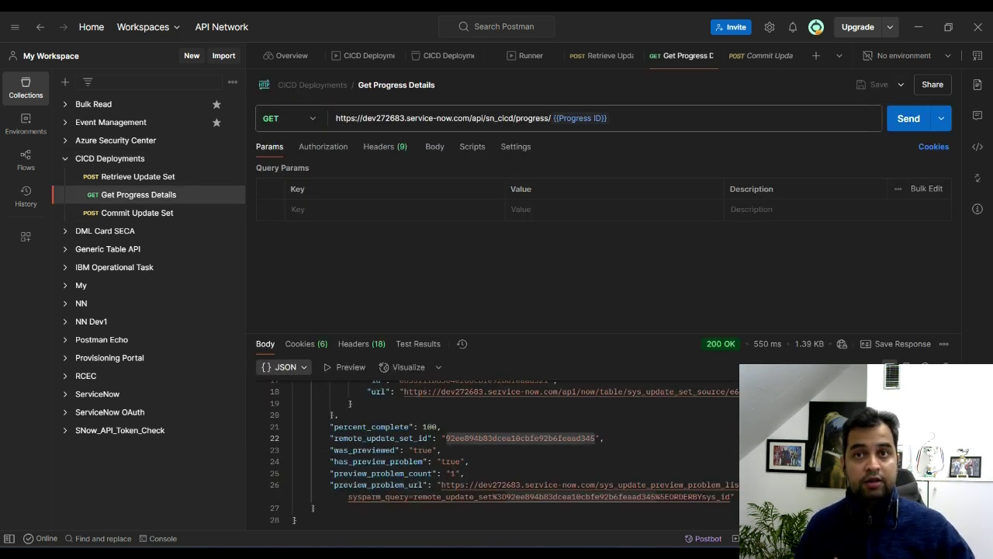
key(ctrl+Return)
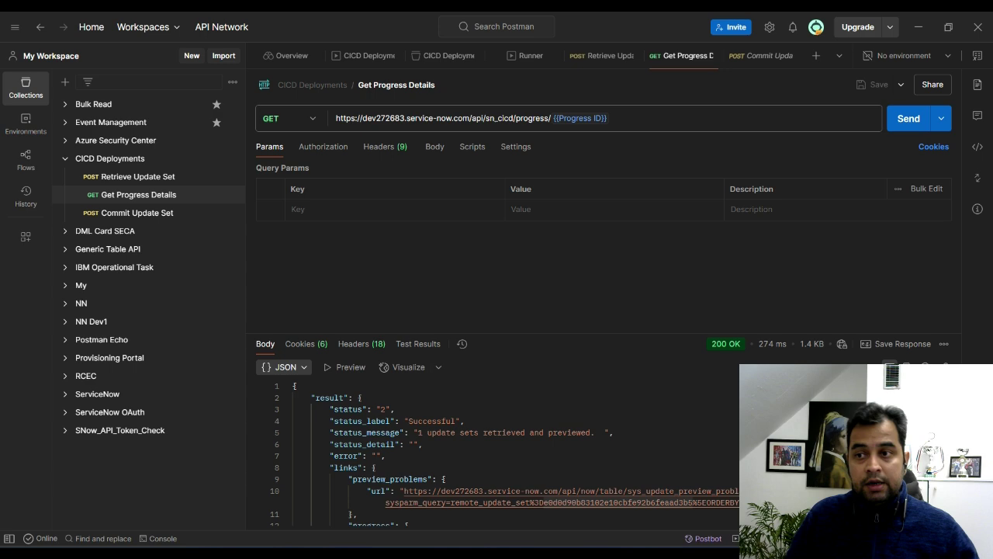
key(alt+Tab)
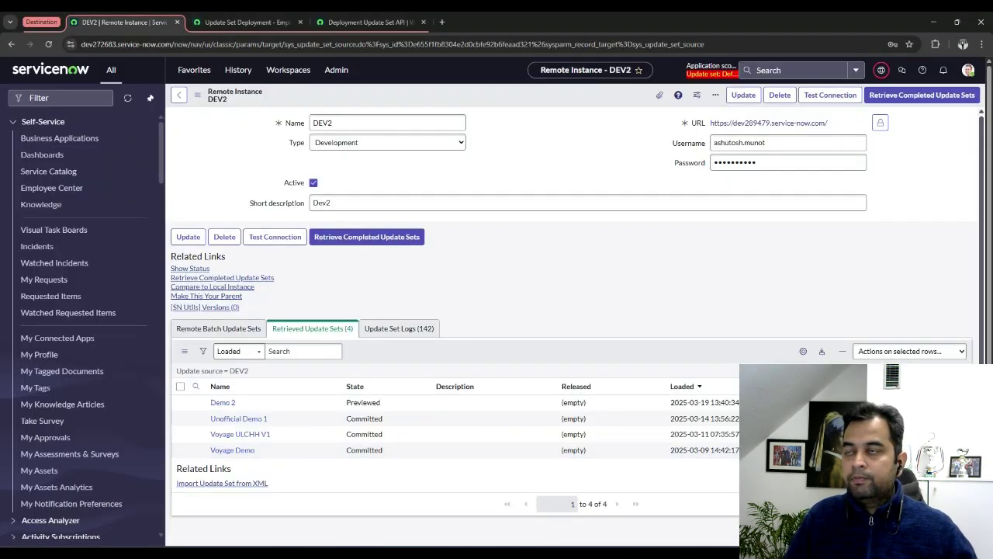
key(alt+Tab)
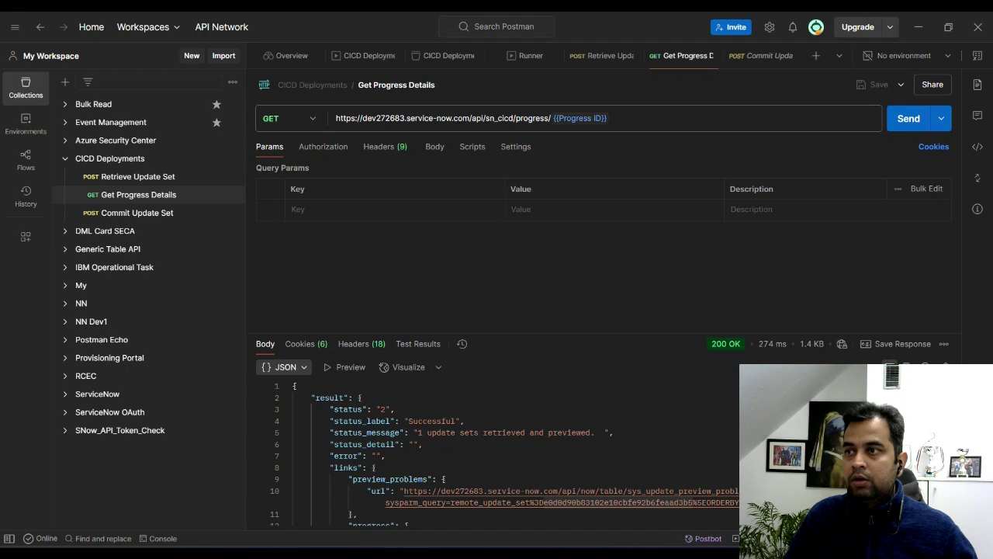
click(380, 147)
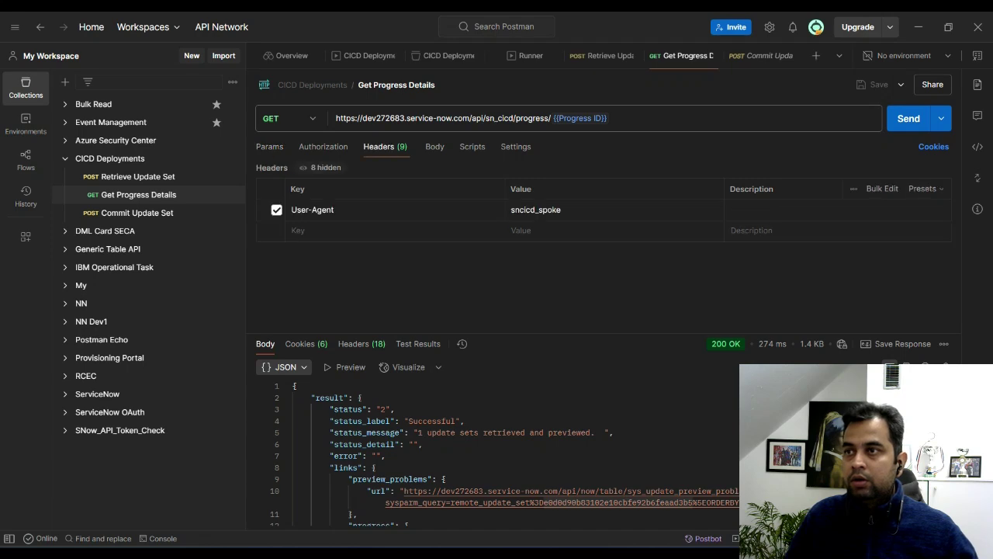
key(alt+Tab)
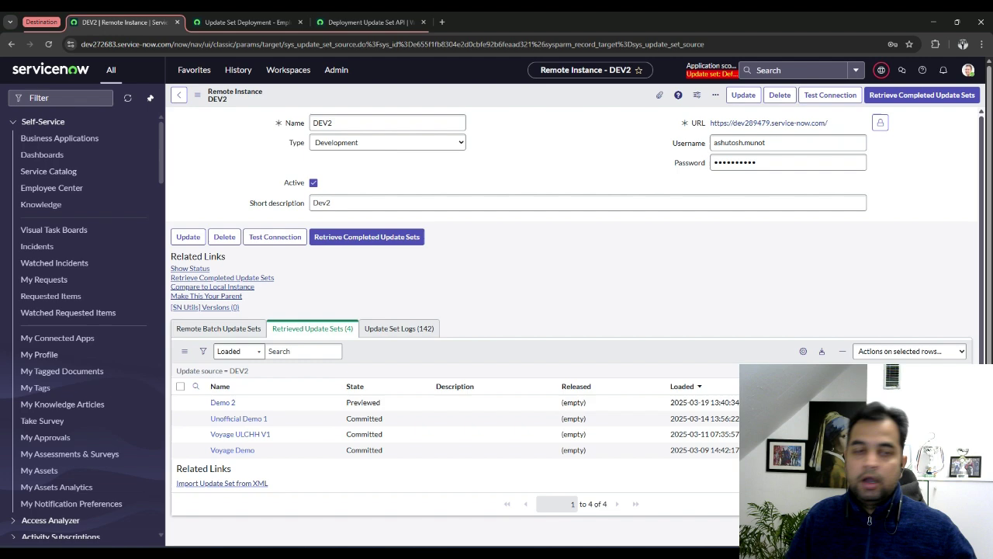
key(alt+Tab)
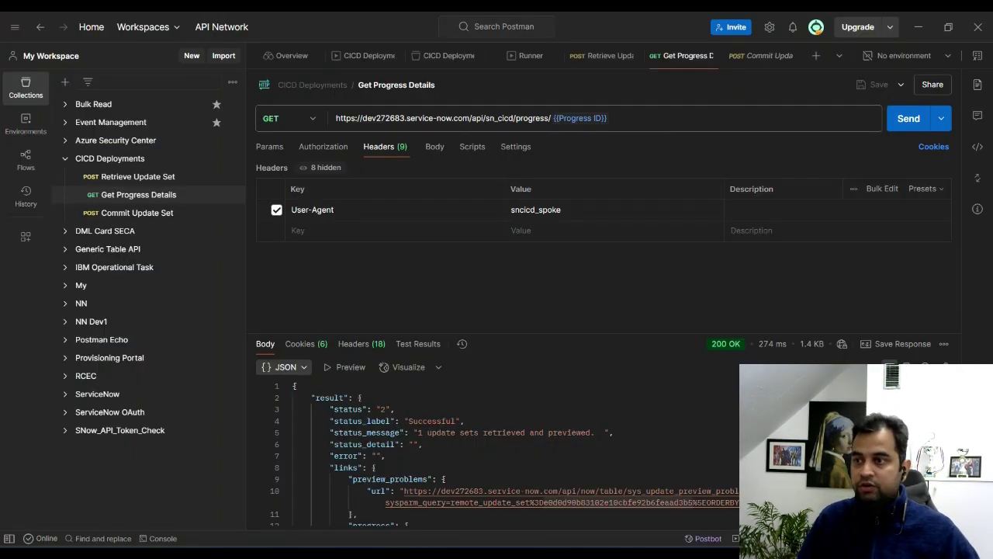
Copy remote_update_set_id from the response into the current value of the collection's Remote Update Set ID variable, e0d0d90b83102e10cbfe92b6feaad3b5, and save
scroll(497, 454, down, 4)
scroll(496, 454, down, 2)
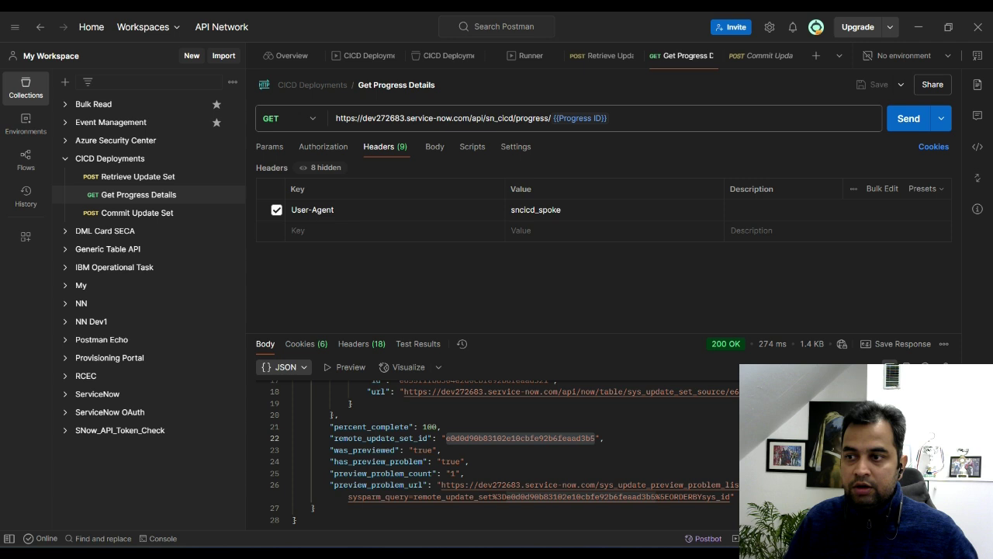
double_click(520, 438)
key(ctrl+c)
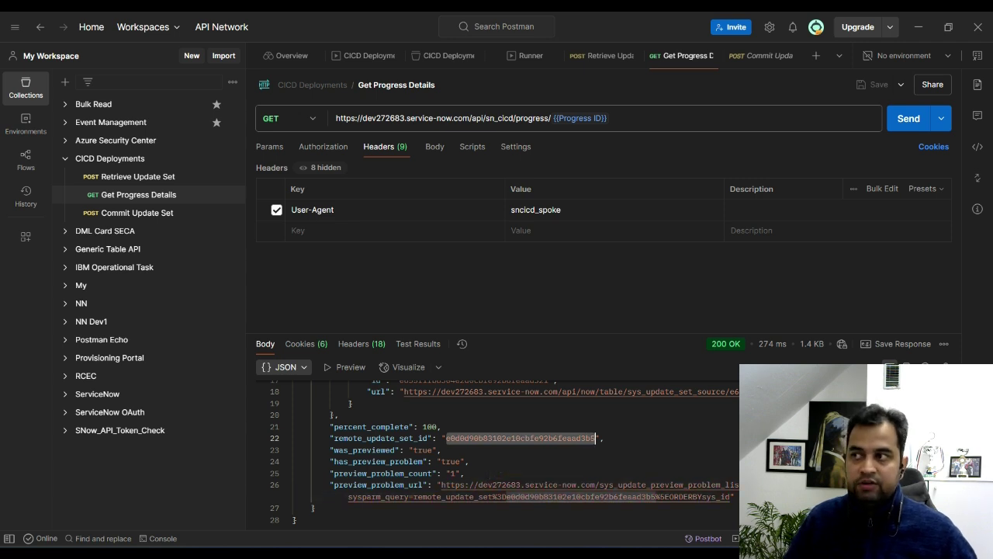
click(109, 159)
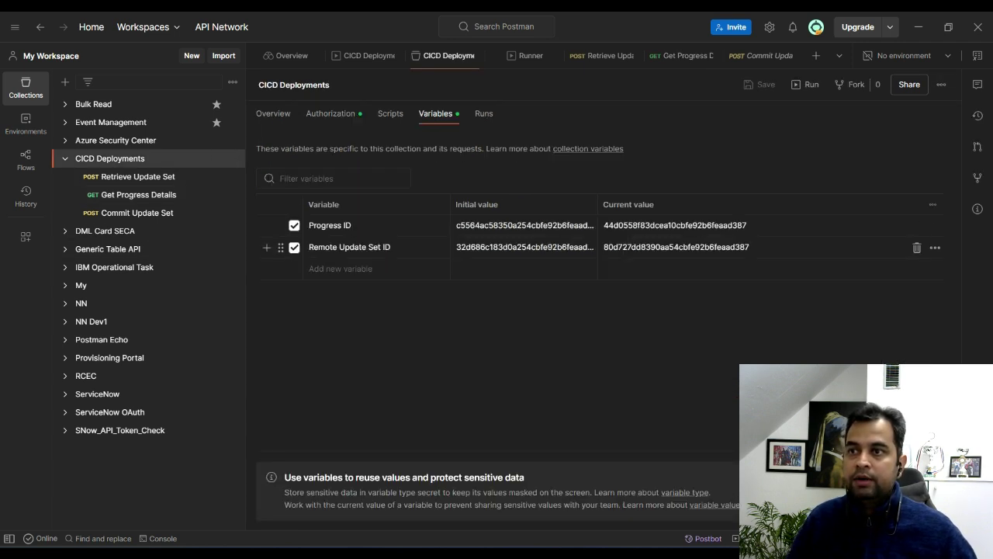
double_click(675, 246)
key(ctrl+v)
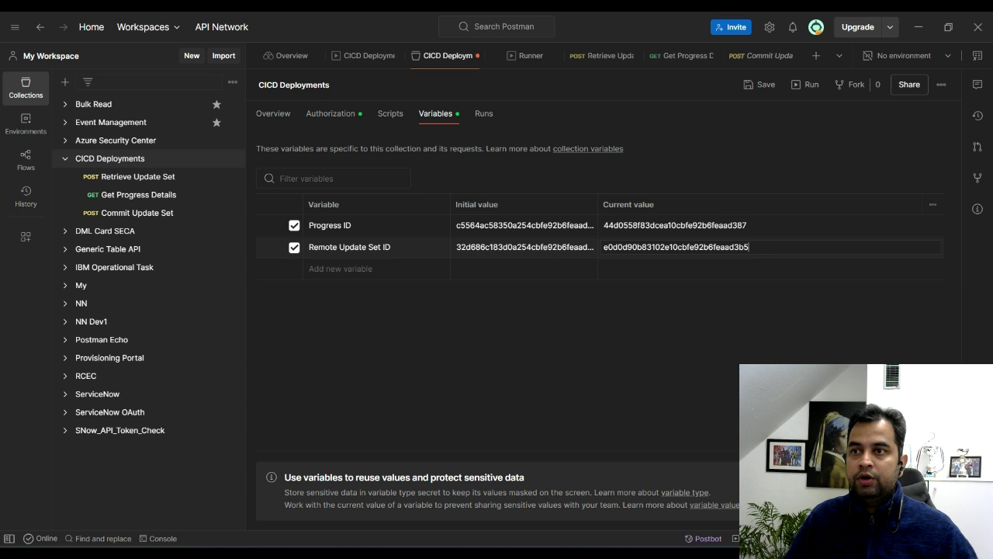
click(759, 84)
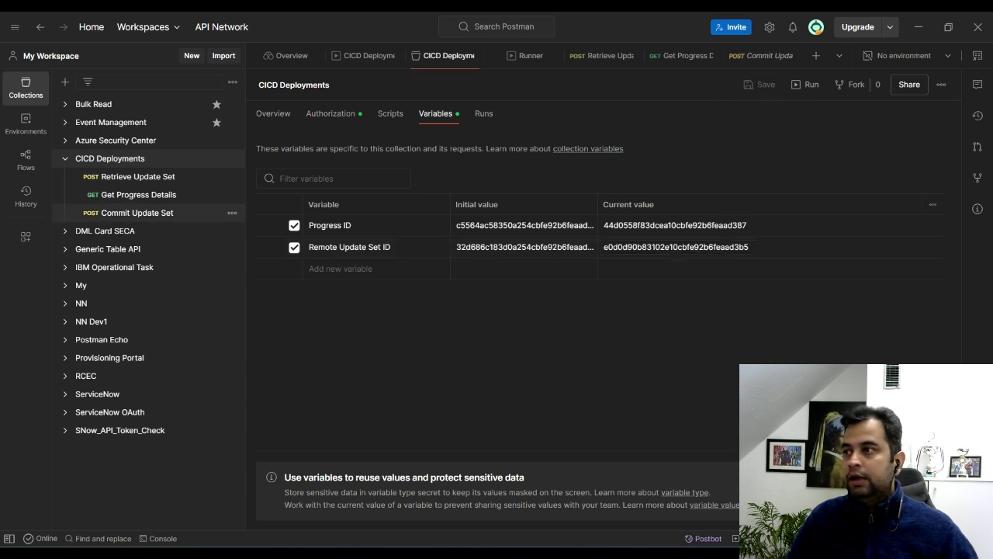
Try to commit the retrieved update set with the Commit Update Set request
click(137, 212)
click(909, 118)
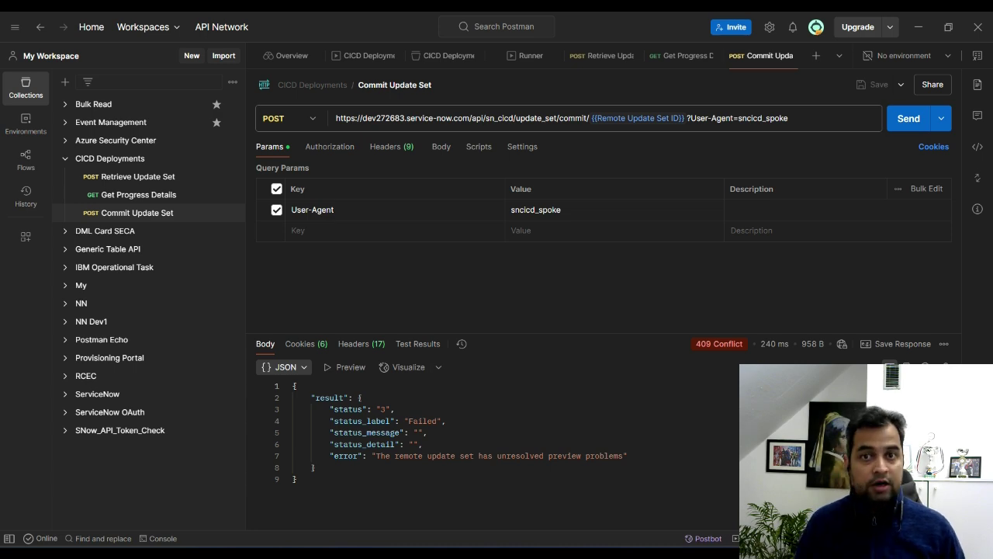
Switch to the destination instance and open the retrieved update set Demo 2 to examine its preview problems
key(alt+Tab)
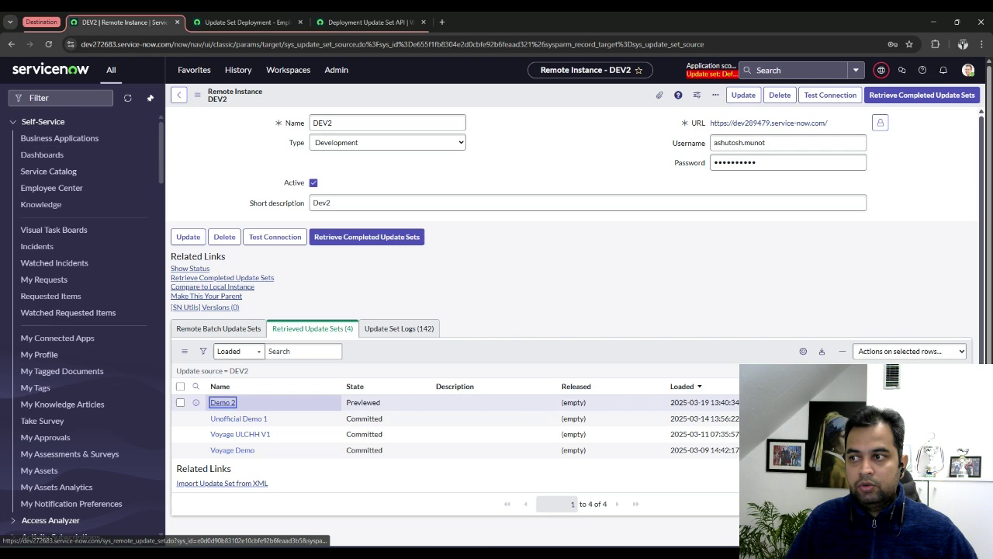
click(223, 402)
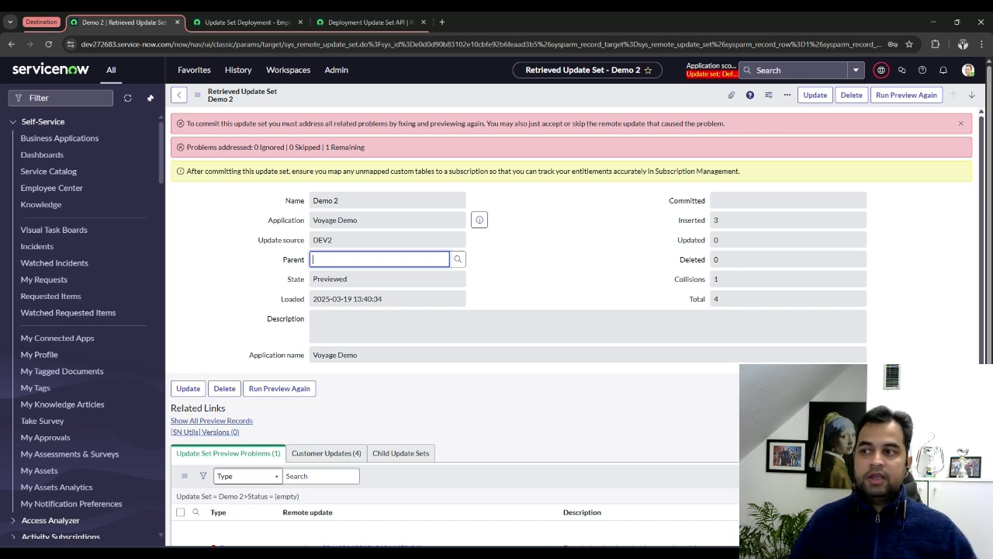
scroll(574, 326, down, 1)
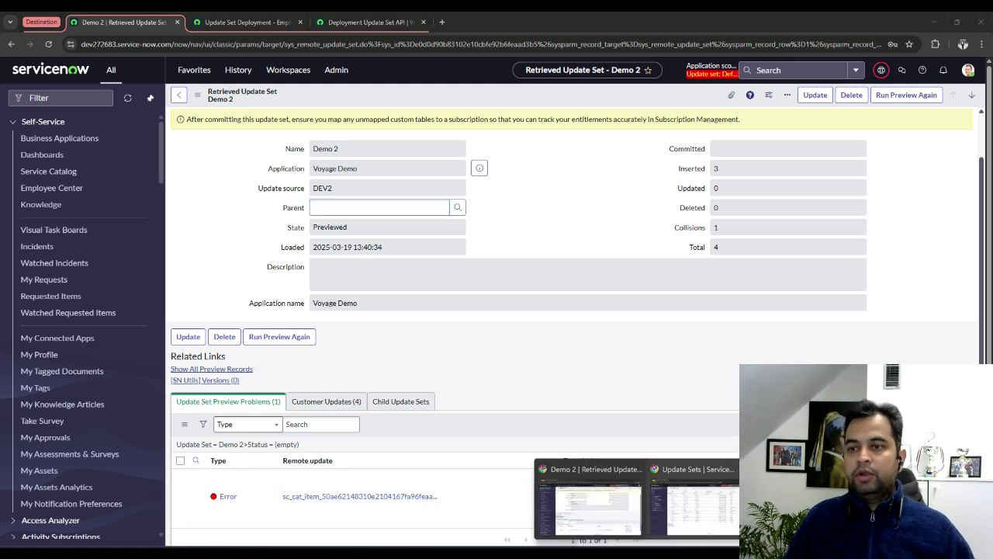
Switch to the source instance, create an update set named Demo 3 and make it current
click(695, 505)
click(46, 98)
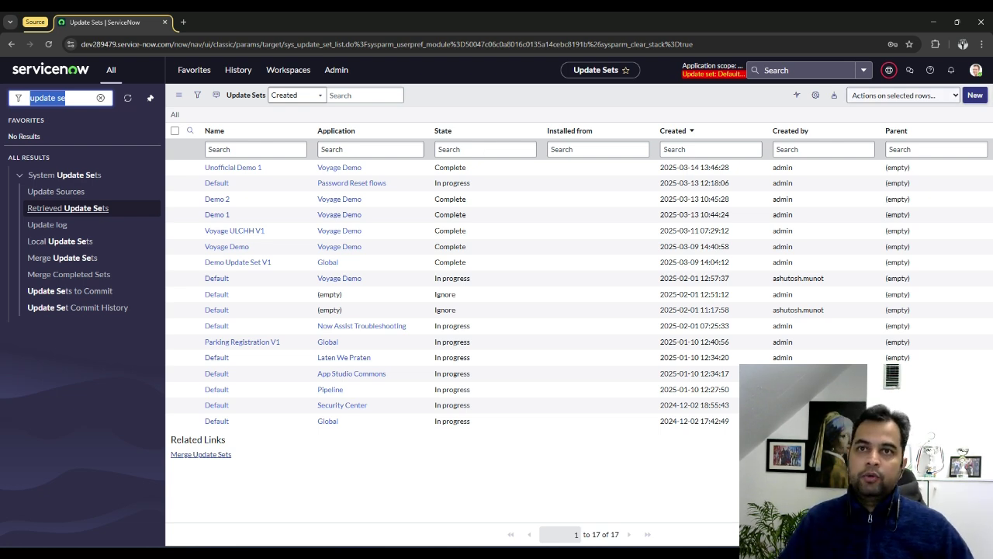
click(975, 95)
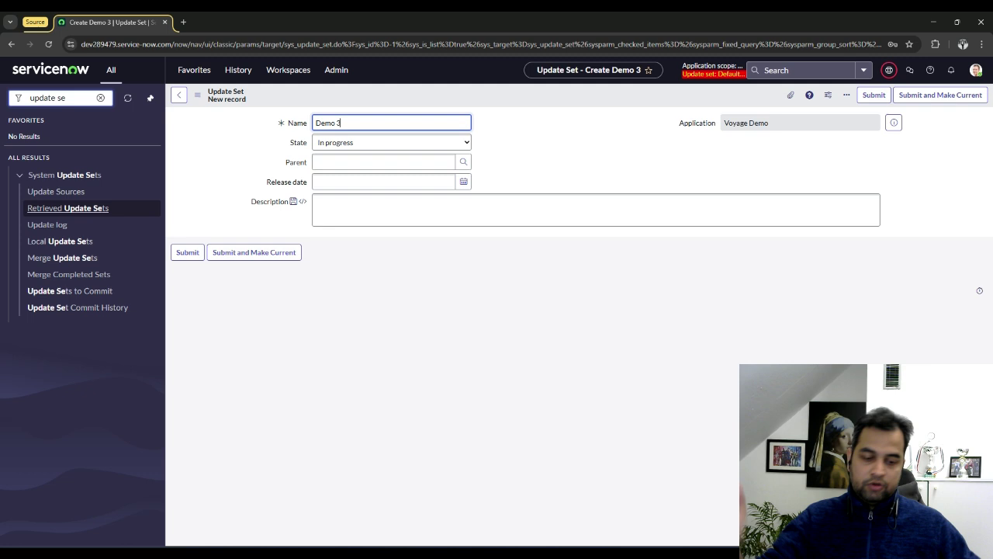
click(254, 253)
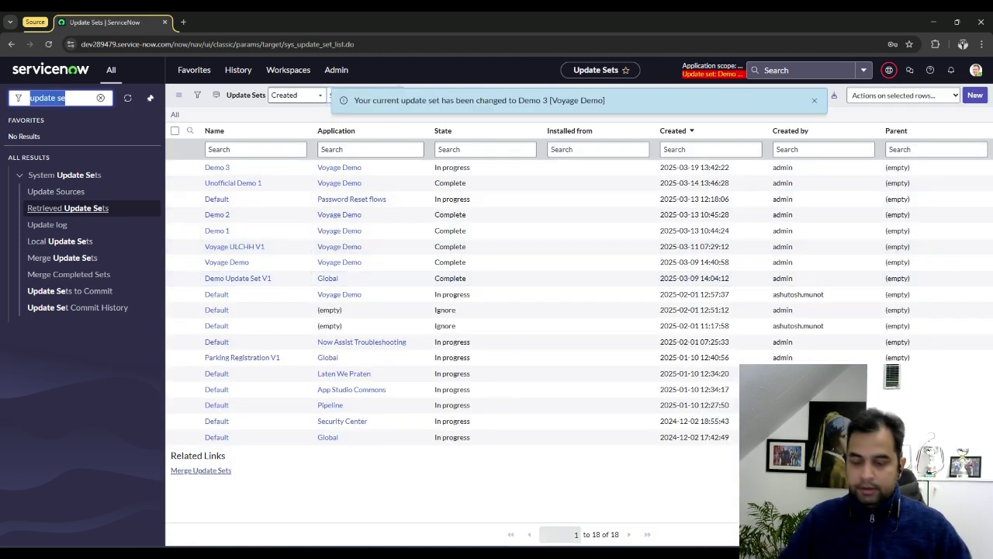
Create a catalog item from Maintain Items with the name and short description Demo 3, and submit it
text(maintain it)
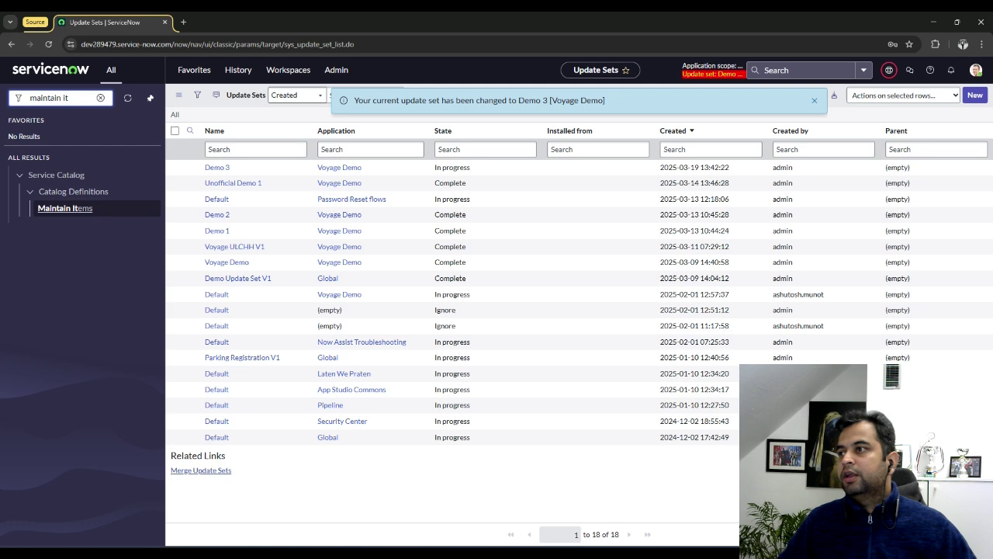
key(Return)
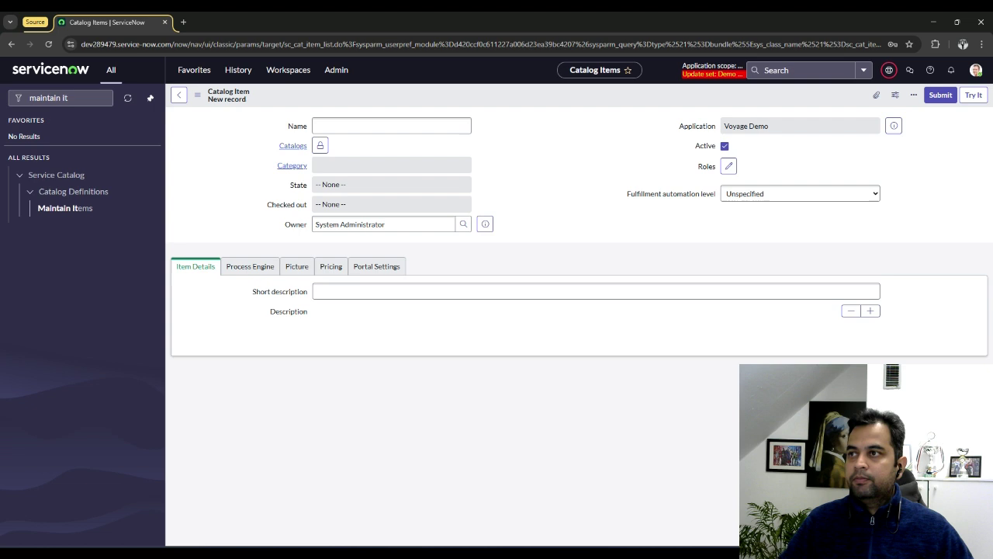
text(Demo 3)
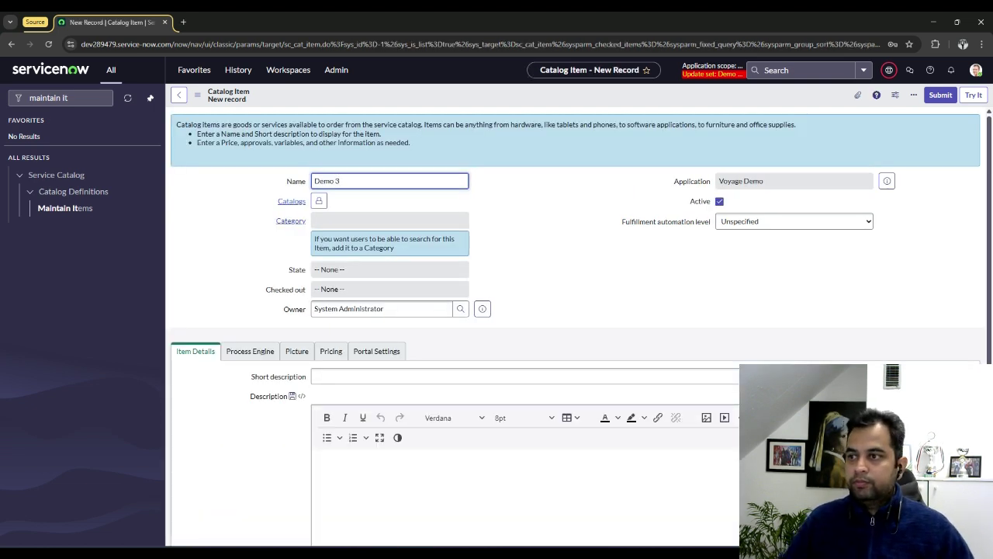
click(466, 377)
text(Demo 3)
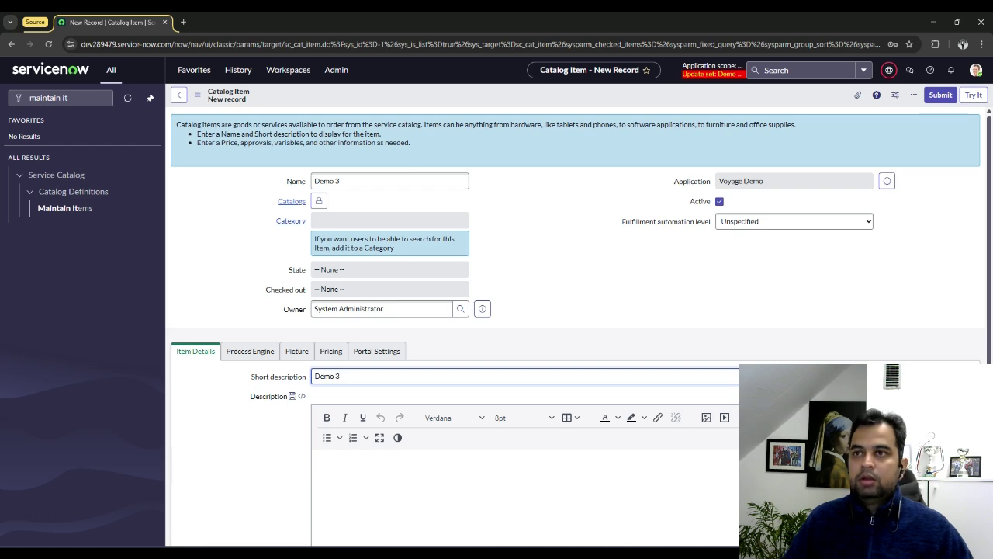
right_click(640, 95)
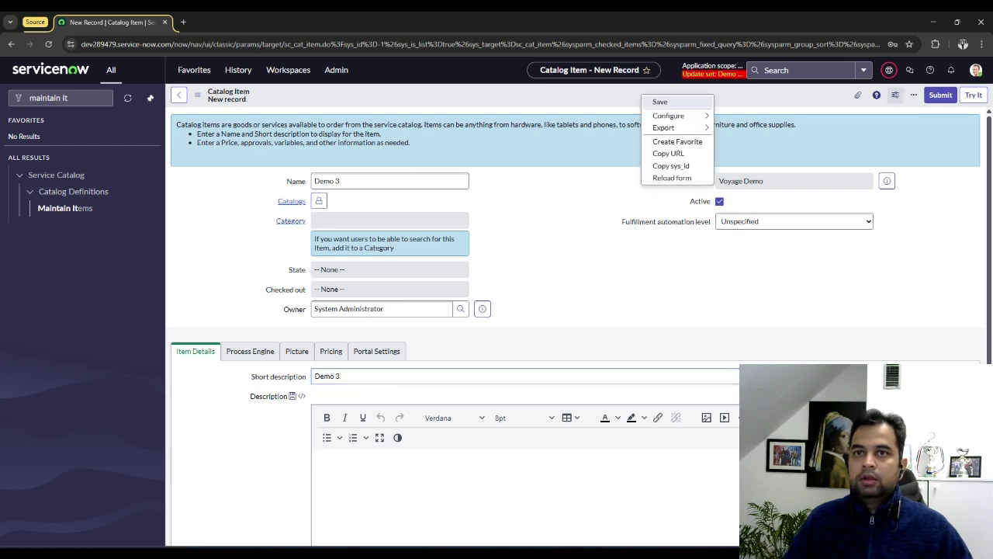
click(941, 94)
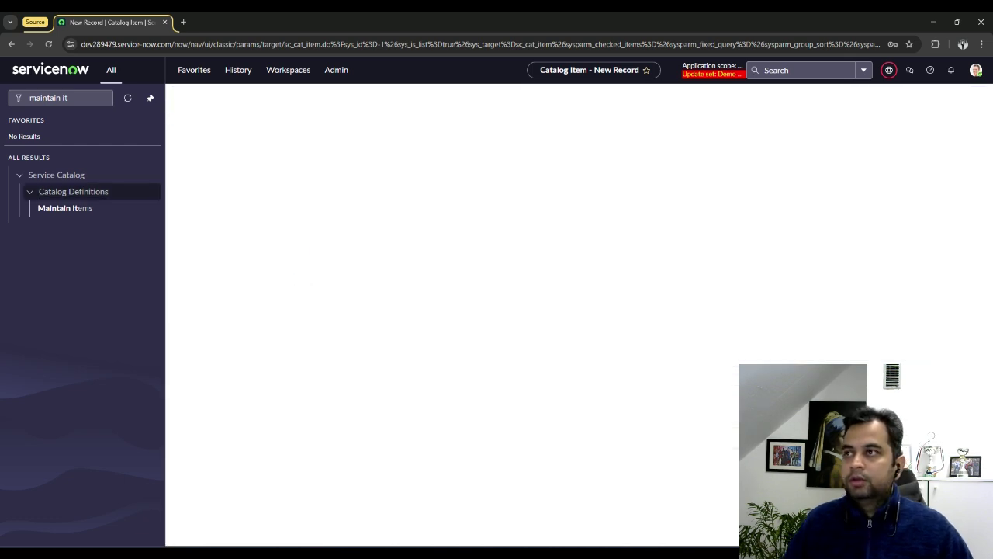
Open the Demo 3 update set from the visited-pages history and copy its sys_id
click(238, 70)
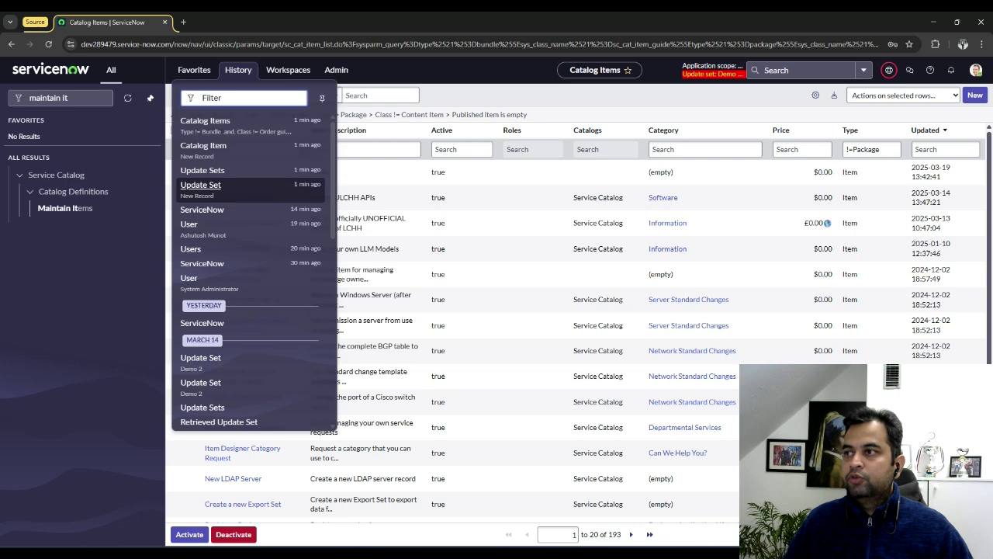
click(217, 169)
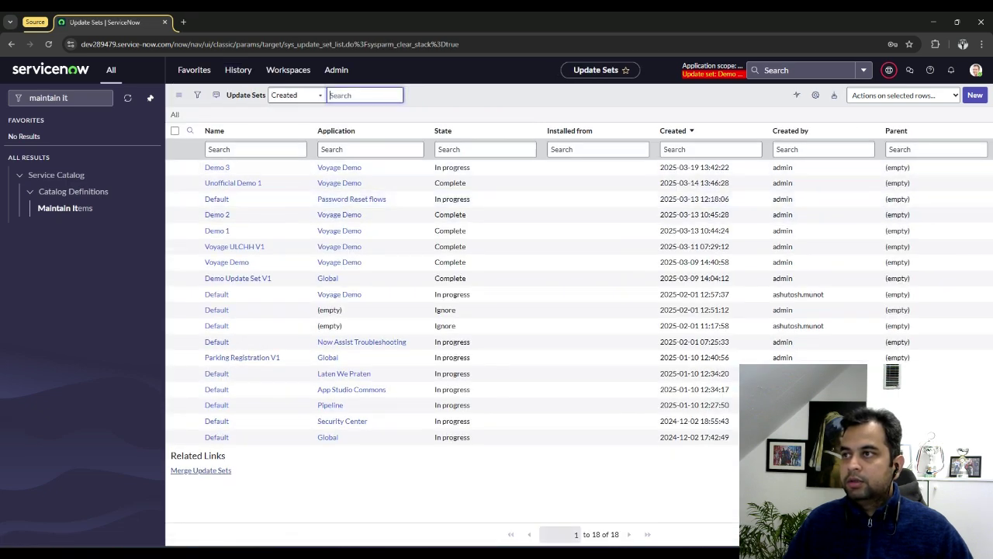
click(216, 164)
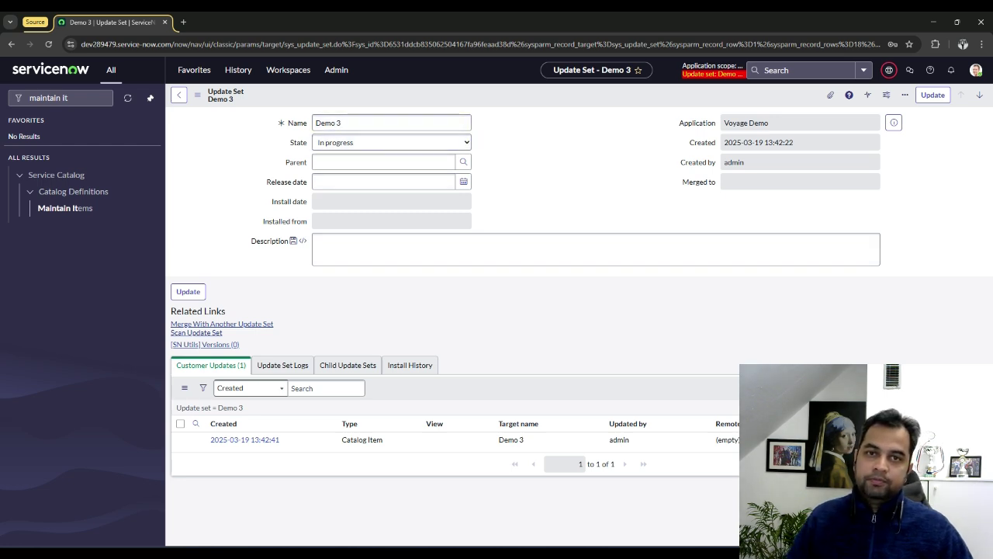
right_click(558, 91)
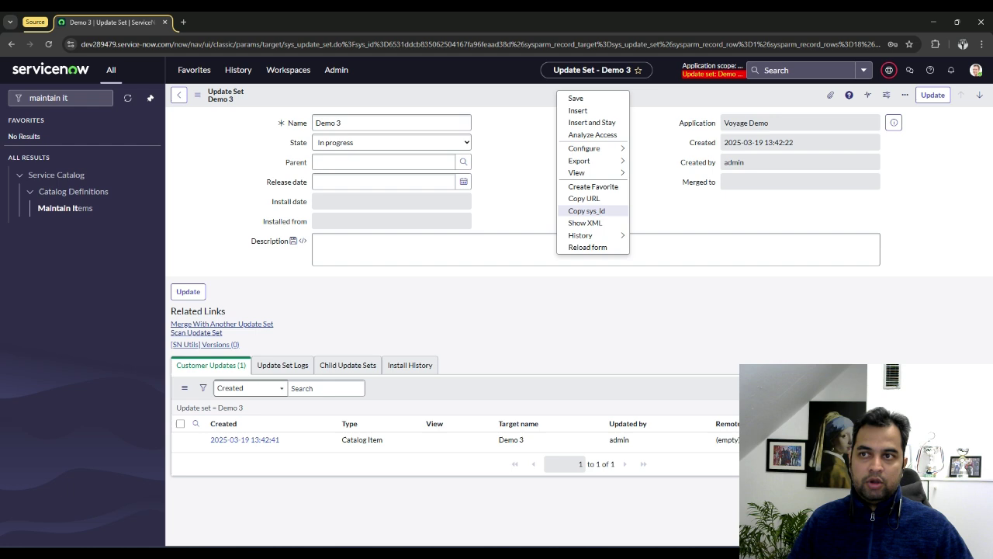
click(586, 210)
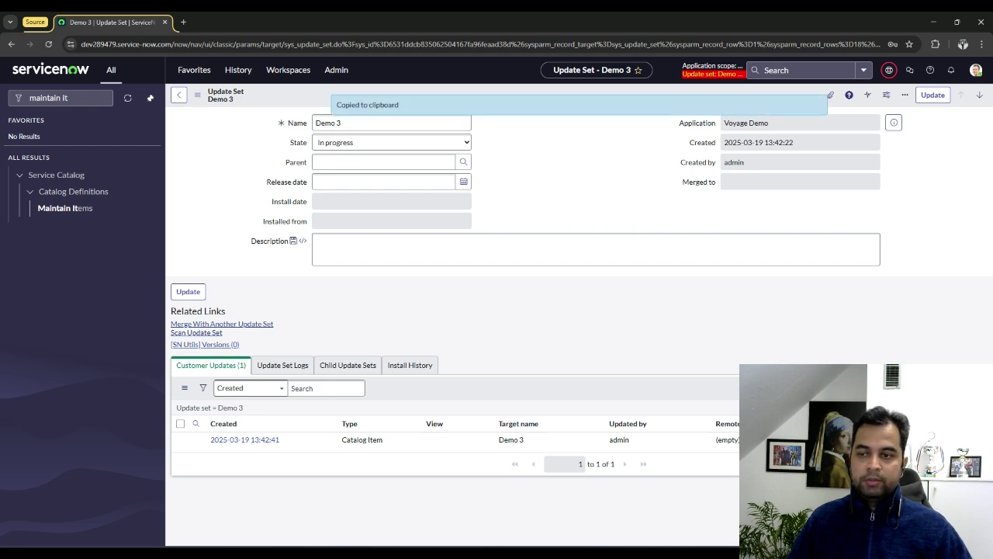
Switch to the destination instance and order the Update Set Deployment item with the copied Demo 3 sys_id as the update set ID
key(alt+Tab)
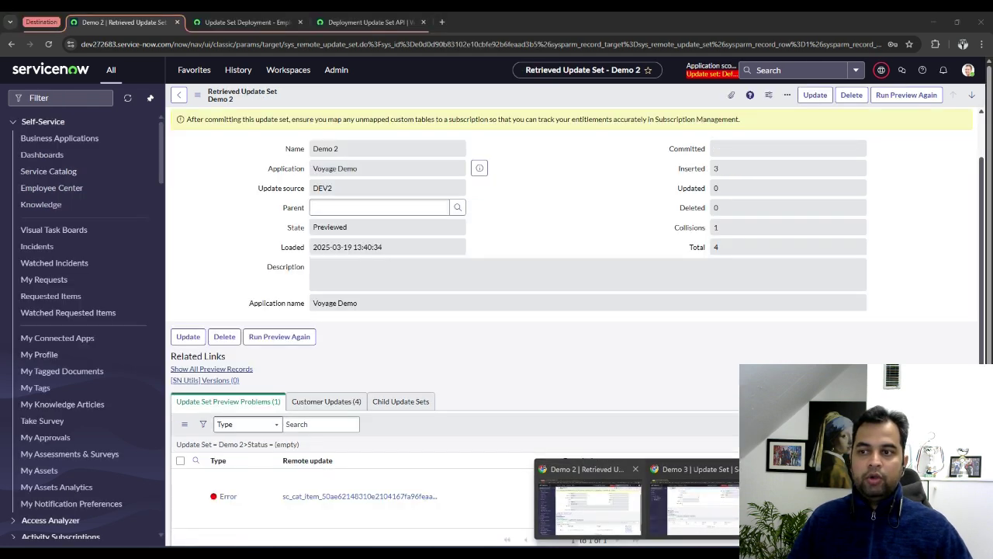
key(ctrl+Tab)
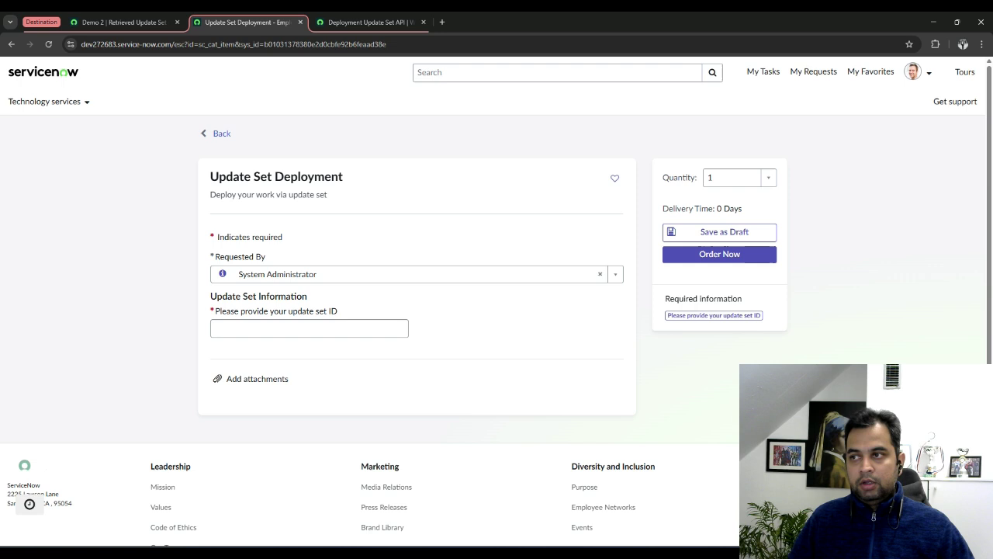
click(309, 328)
key(ctrl+v)
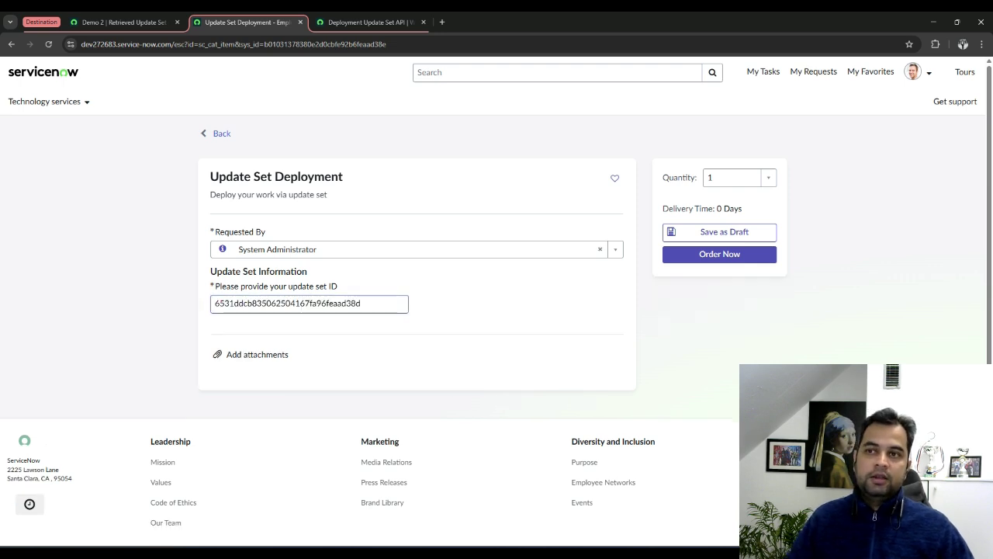
click(719, 253)
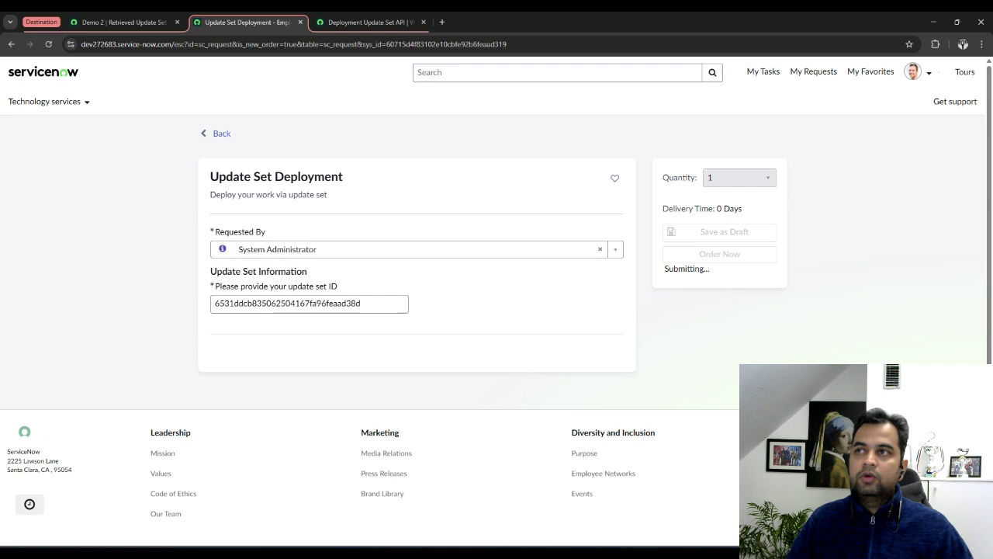
Open the newest execution of the Deployment Update Set API flow and refresh its execution details
key(ctrl+Tab)
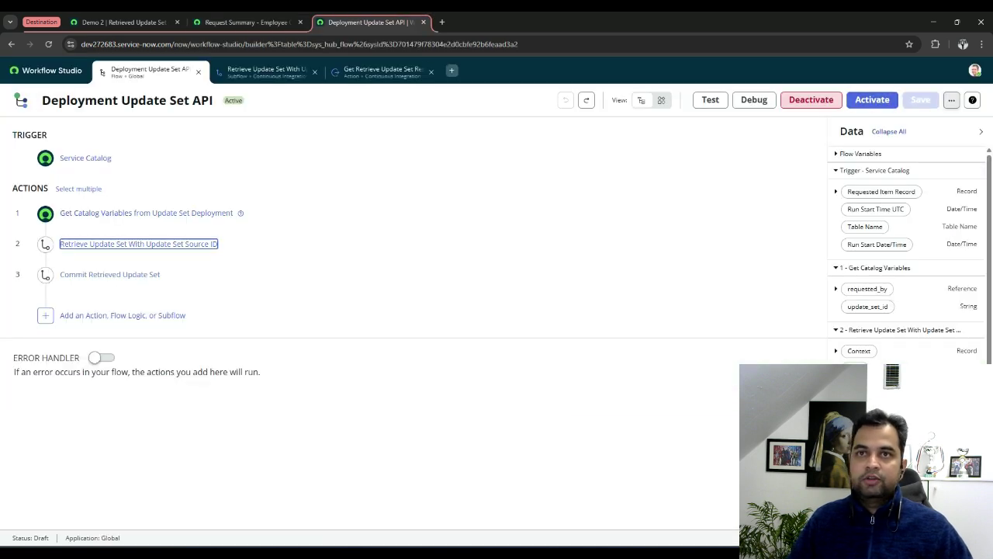
click(952, 99)
click(862, 134)
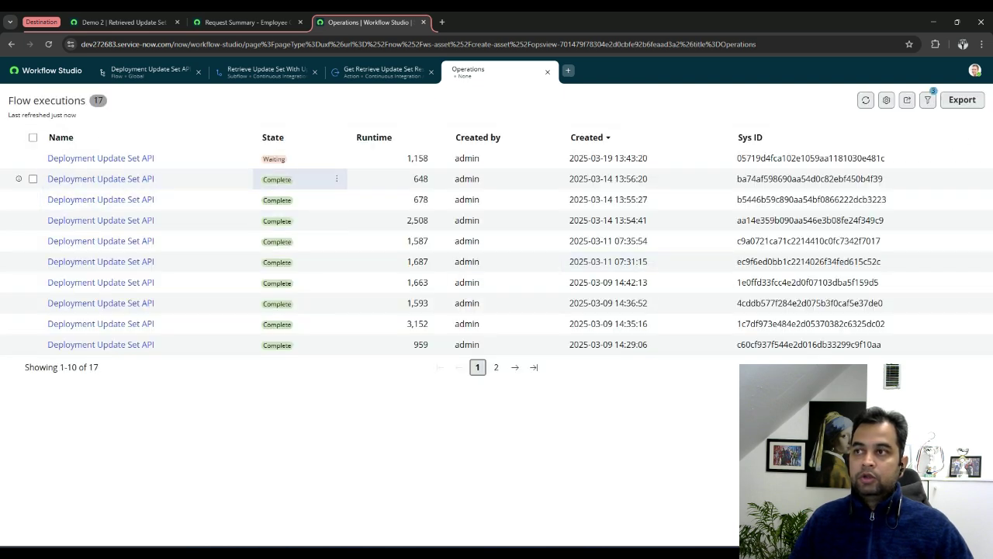
click(101, 157)
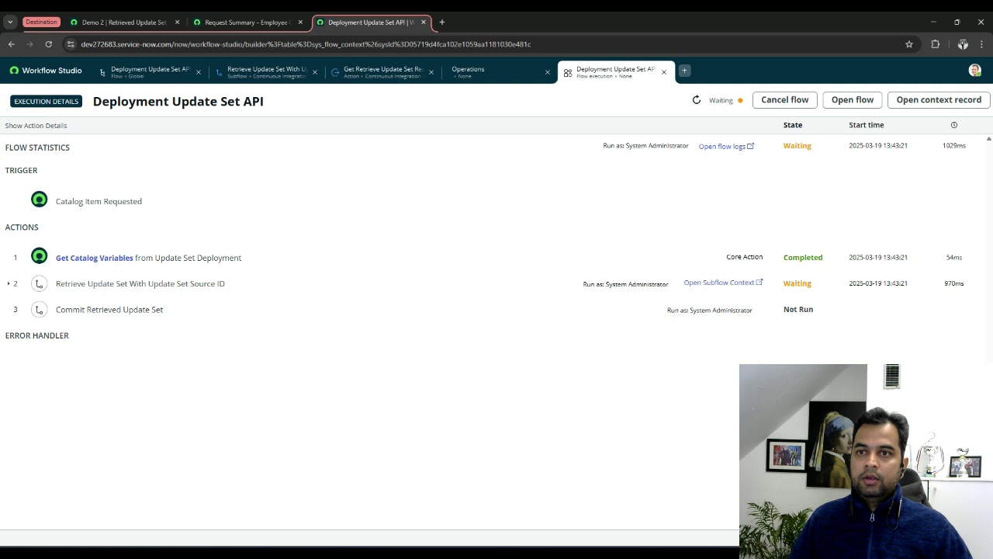
click(696, 100)
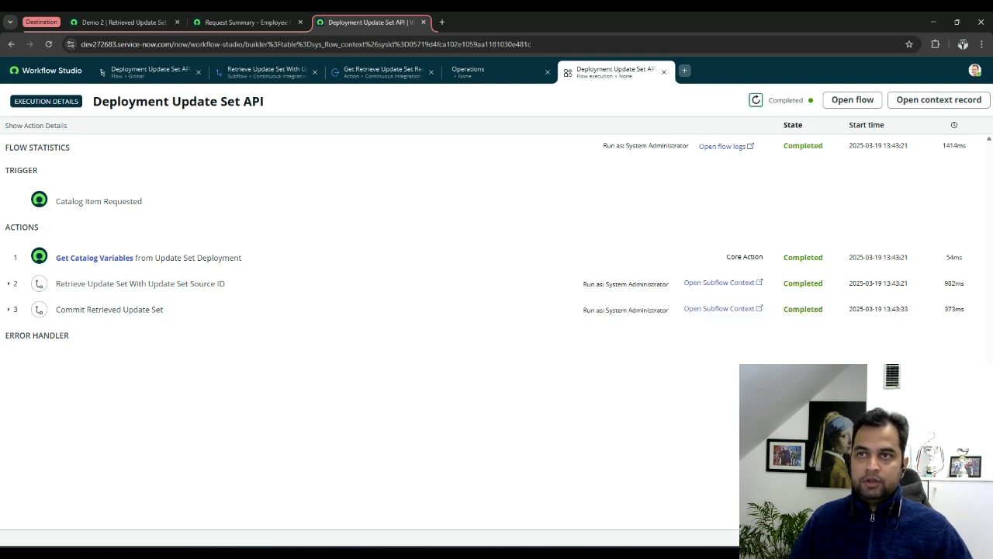
Examine the subflow output of the Retrieve Update Set With Update Set Source ID step and read its full status message
click(489, 283)
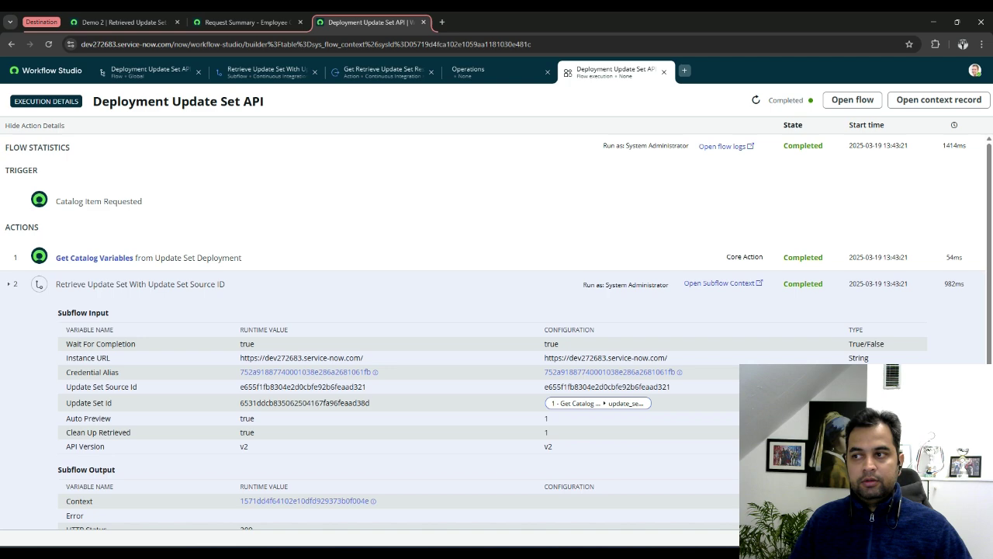
scroll(489, 310, down, 2)
scroll(388, 362, down, 2)
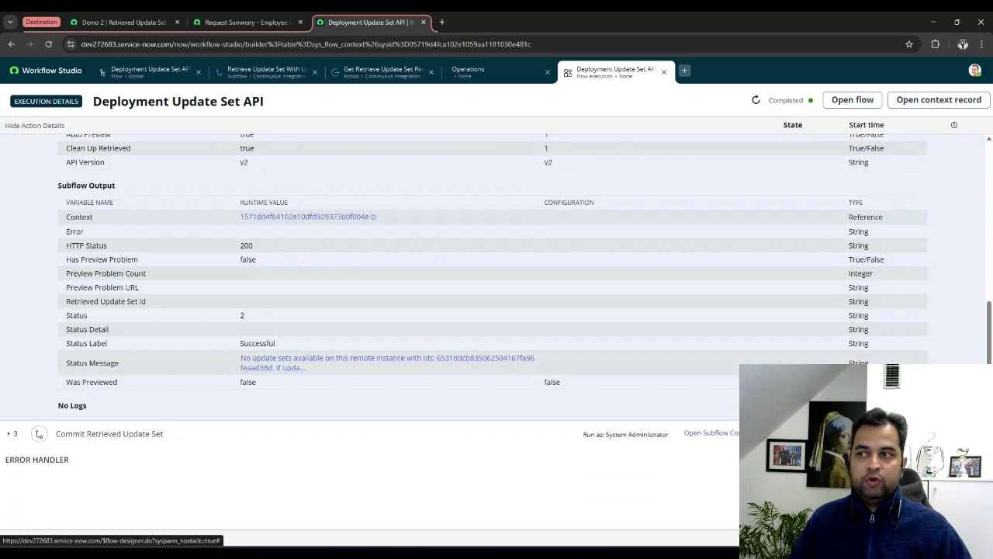
click(388, 362)
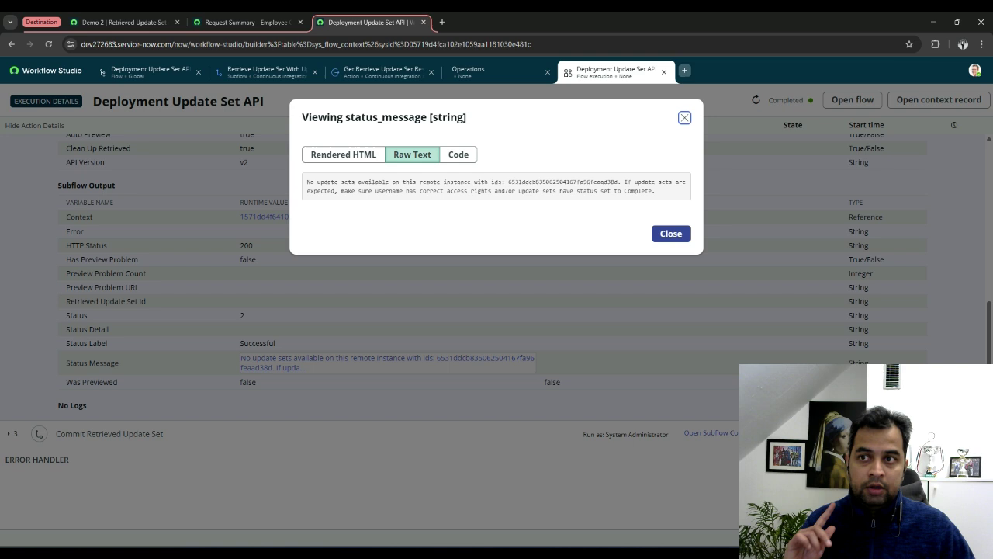
click(670, 234)
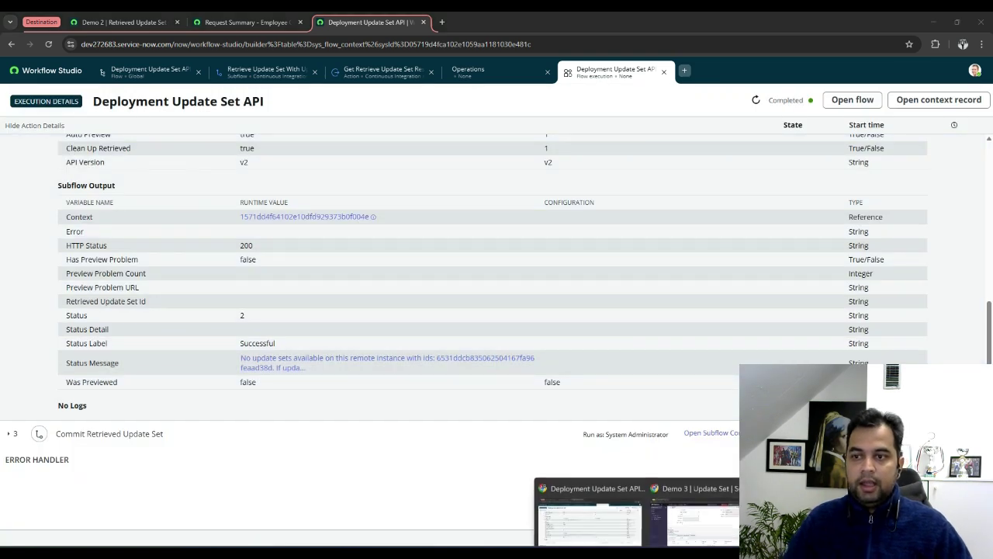
Switch to the source instance, set the Demo 3 update set's state to Complete and save the record
click(690, 543)
click(391, 142)
click(377, 173)
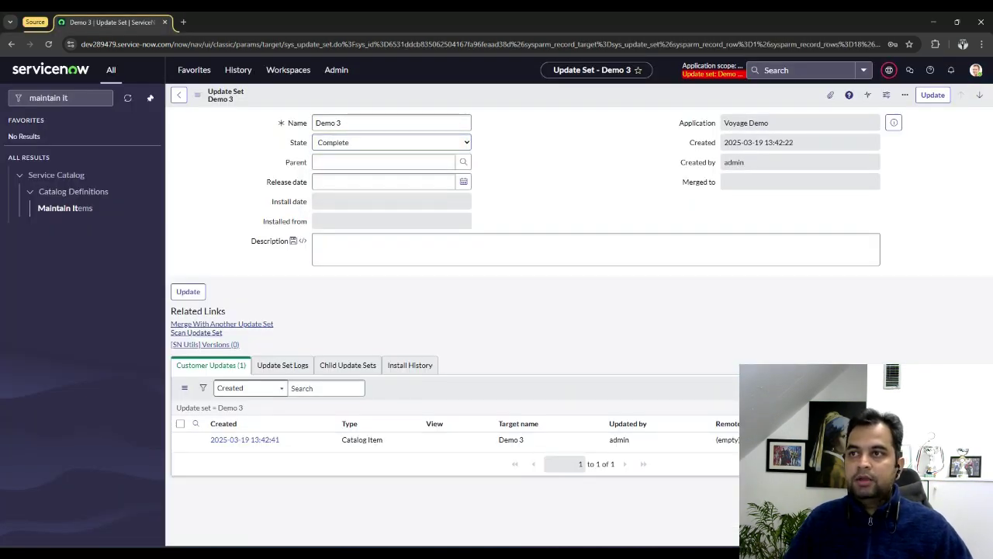
right_click(516, 99)
click(534, 111)
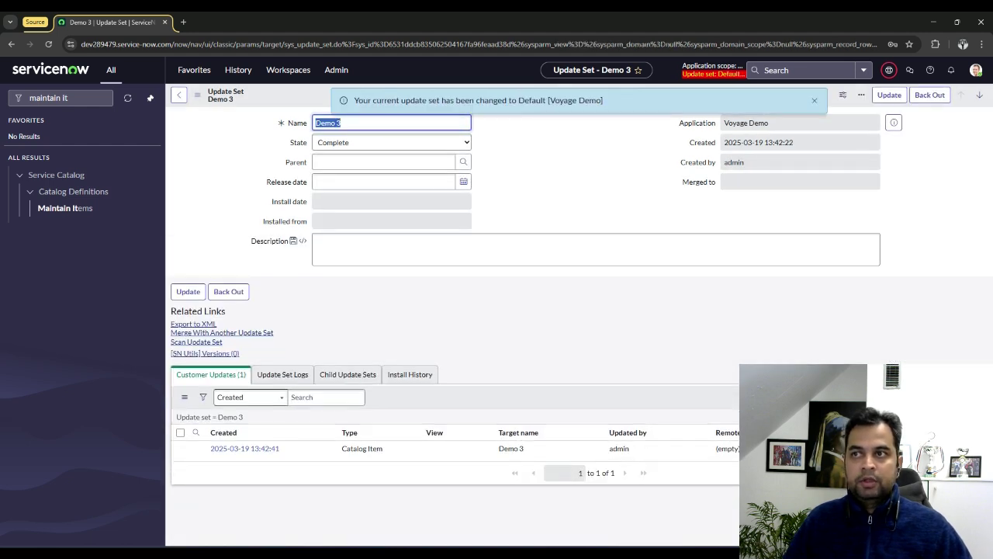
Dismiss the notification and copy the sys_id of the completed Demo 3 update set
click(814, 100)
right_click(635, 94)
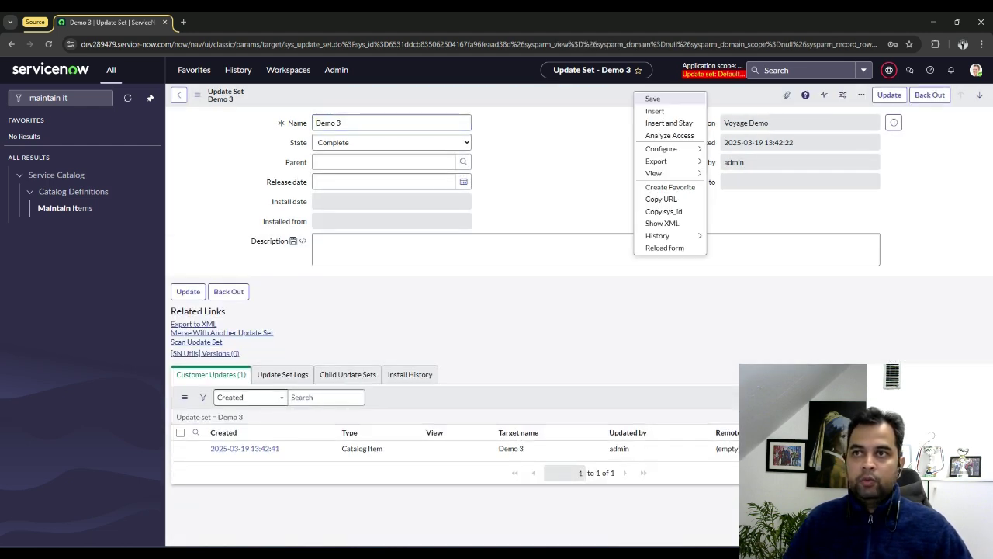
click(663, 211)
Return to the destination's Update Set Deployment item and order it again with the copied sys_id as the update set ID
key(alt+Tab)
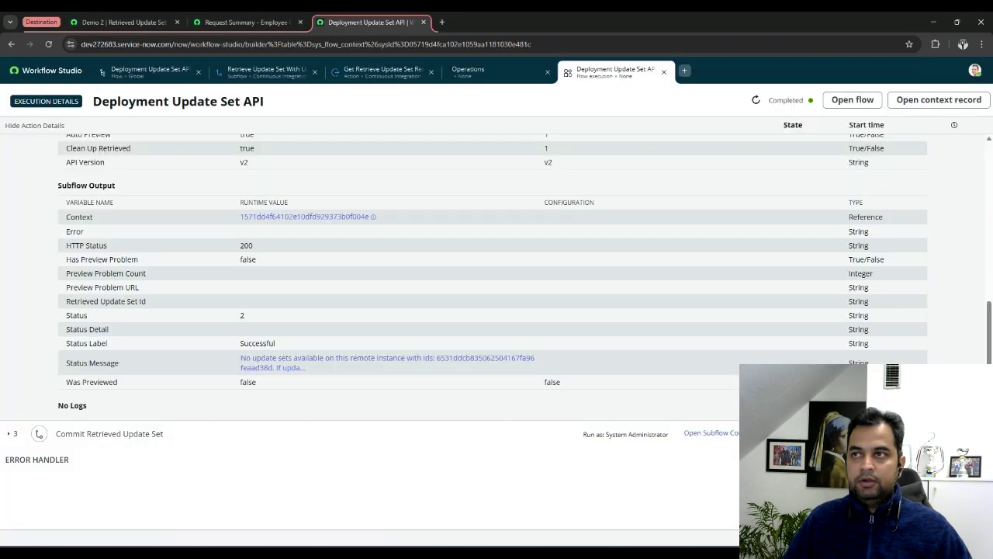
click(245, 22)
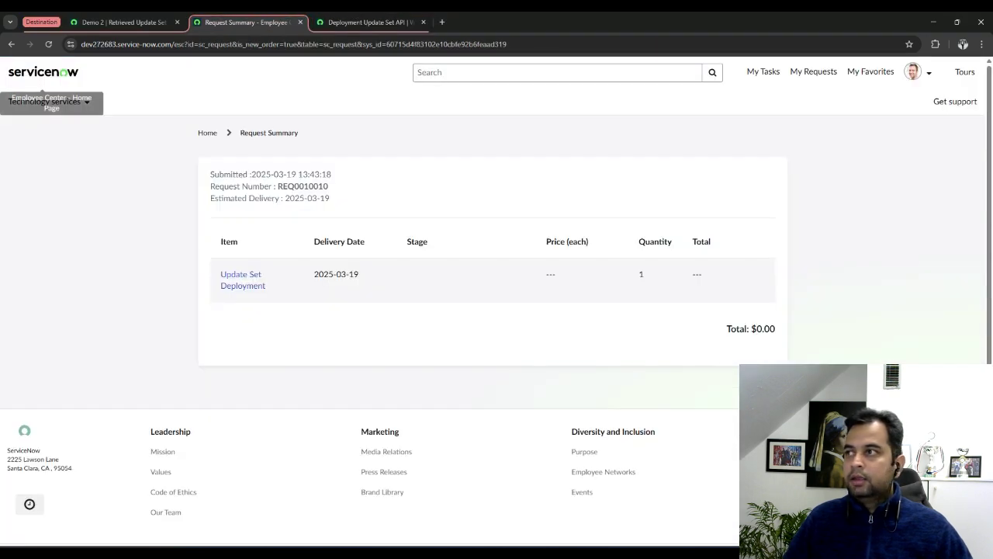
click(10, 44)
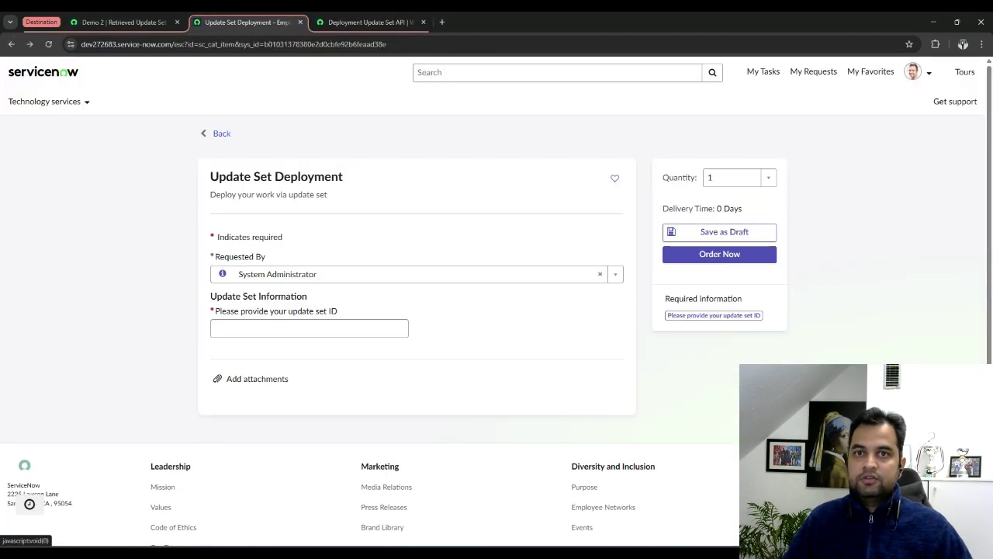
click(309, 329)
key(ctrl+v)
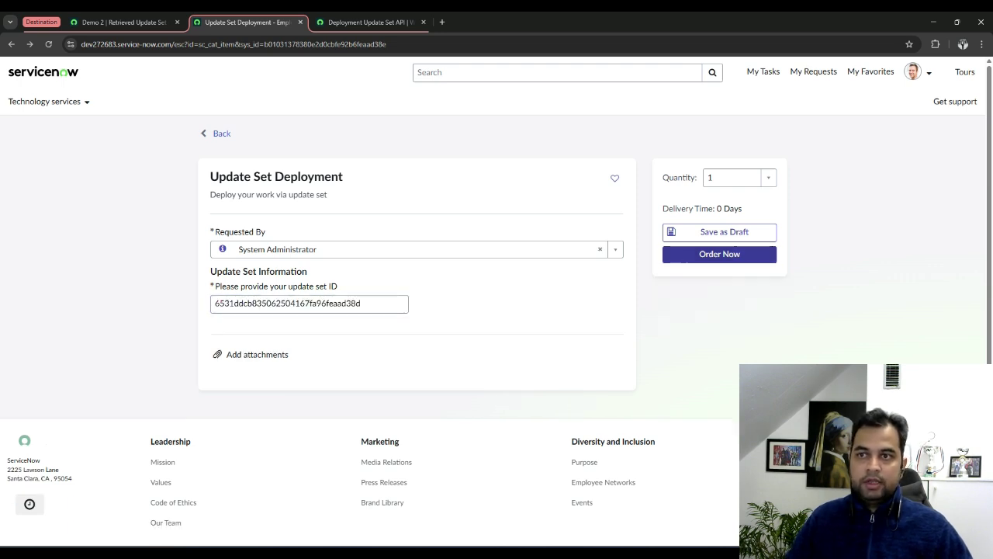
click(719, 254)
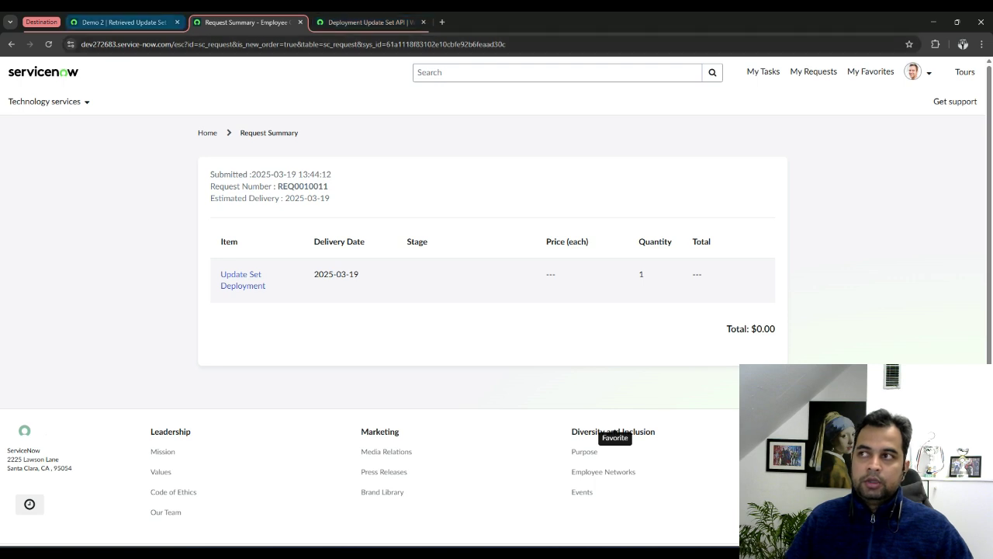
Check the retrieved update sets of the DEV2 remote instance, and open the newest Deployment Update Set API execution from the refreshed list
click(121, 22)
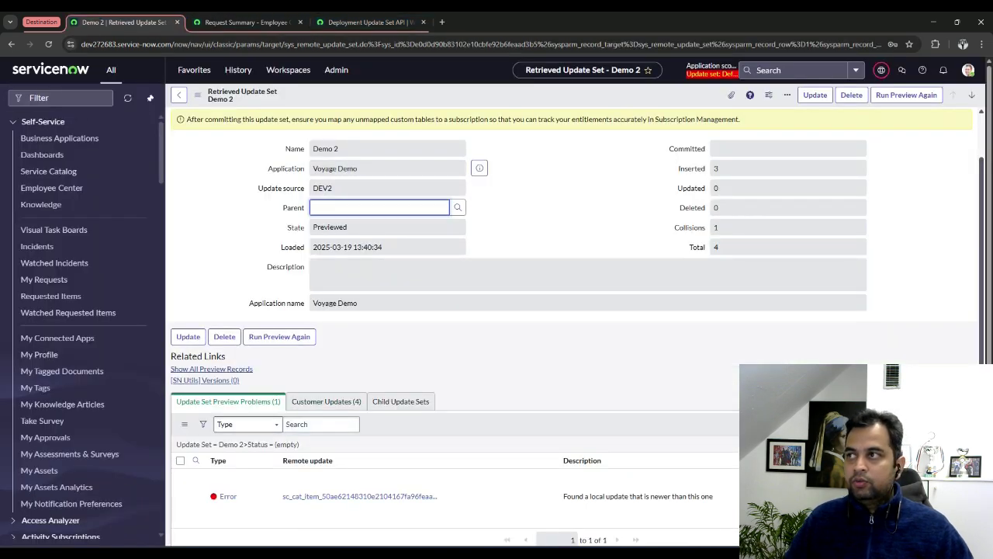
click(11, 43)
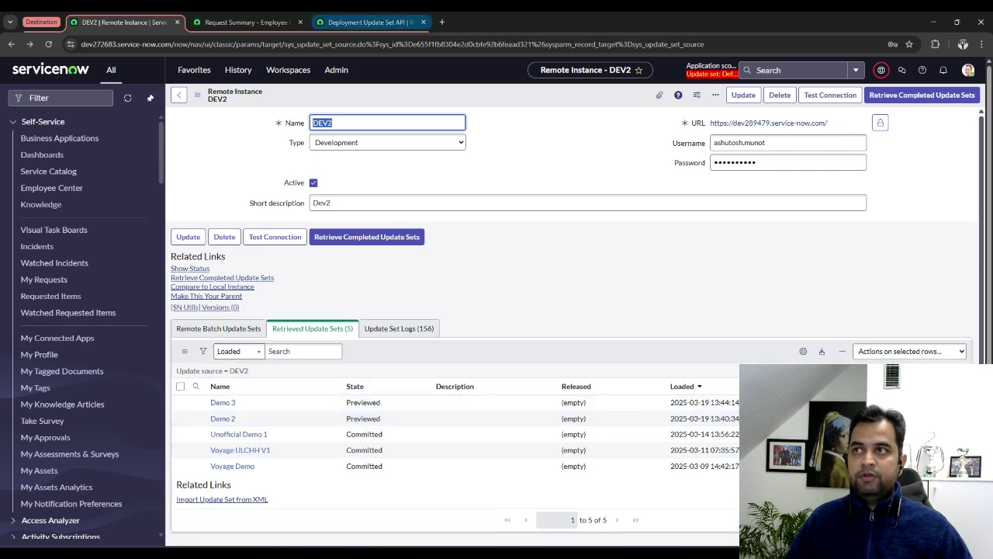
click(373, 22)
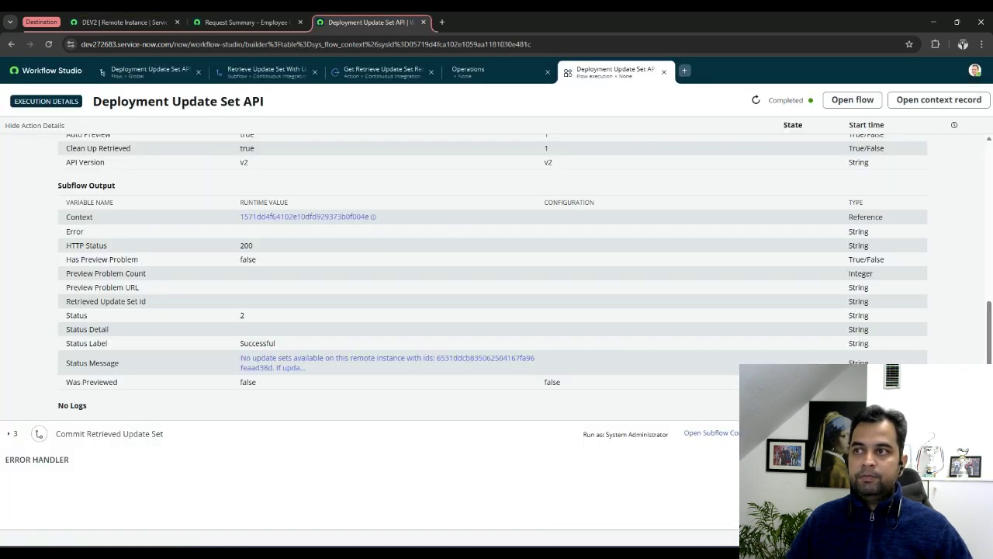
click(664, 71)
click(865, 100)
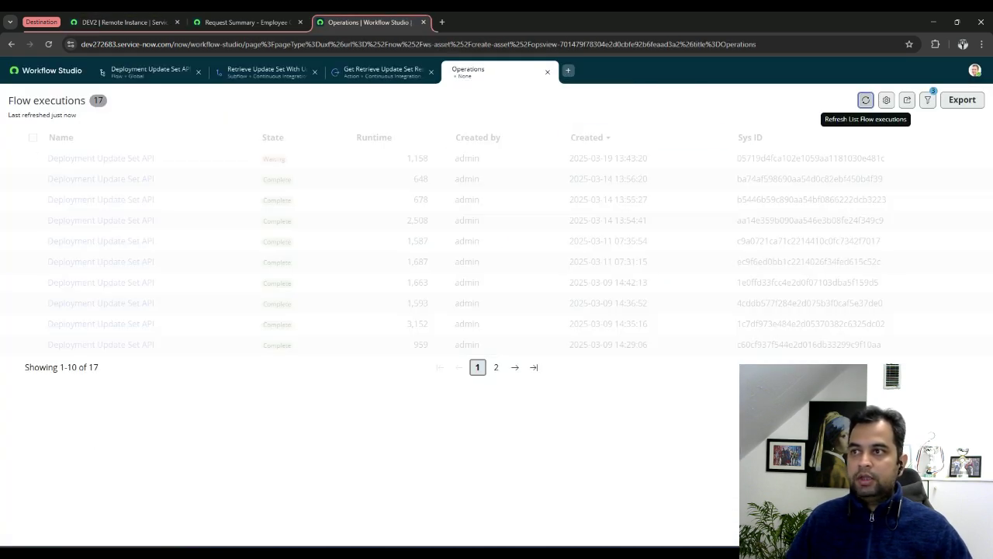
click(101, 158)
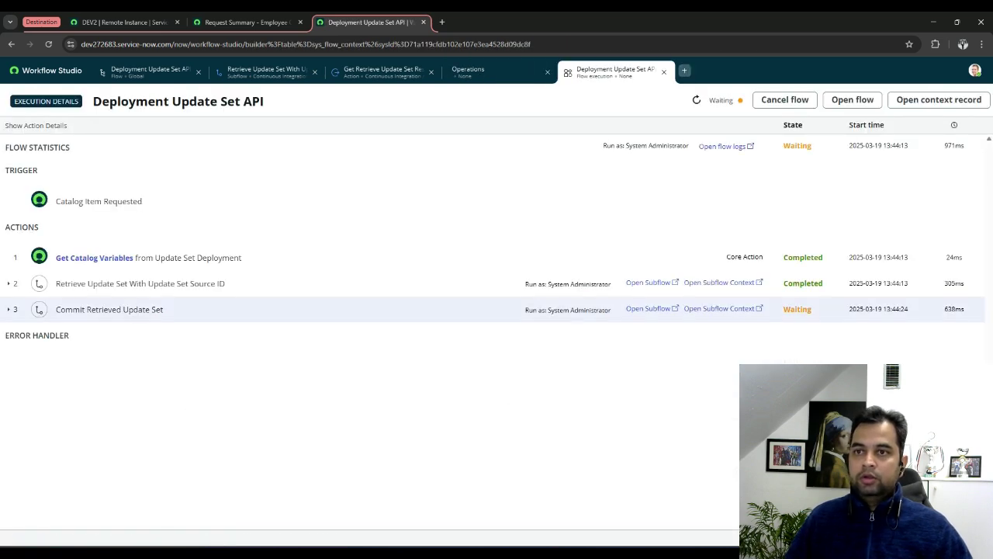
Expand the Retrieve Update Set With Update Set Source ID step and examine the status message in its output
click(9, 283)
scroll(388, 311, down, 3)
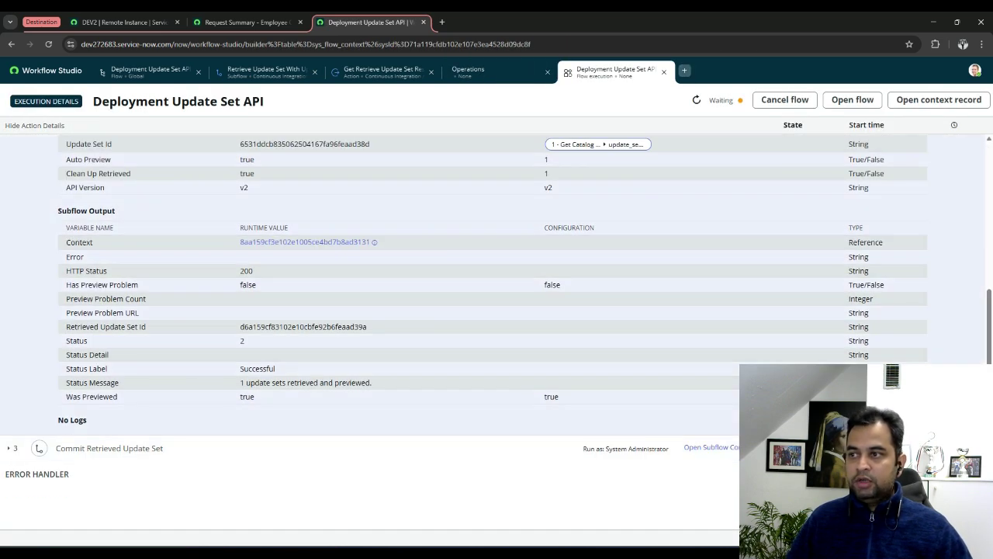
drag(240, 383, 374, 382)
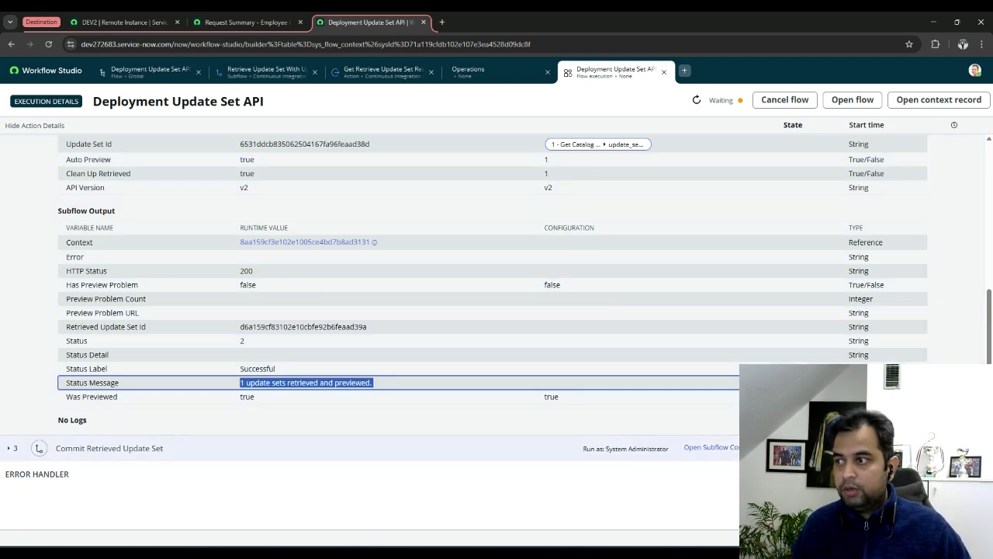
Refresh the flow execution and examine the status message in the Commit Retrieved Update Set step's output
click(696, 99)
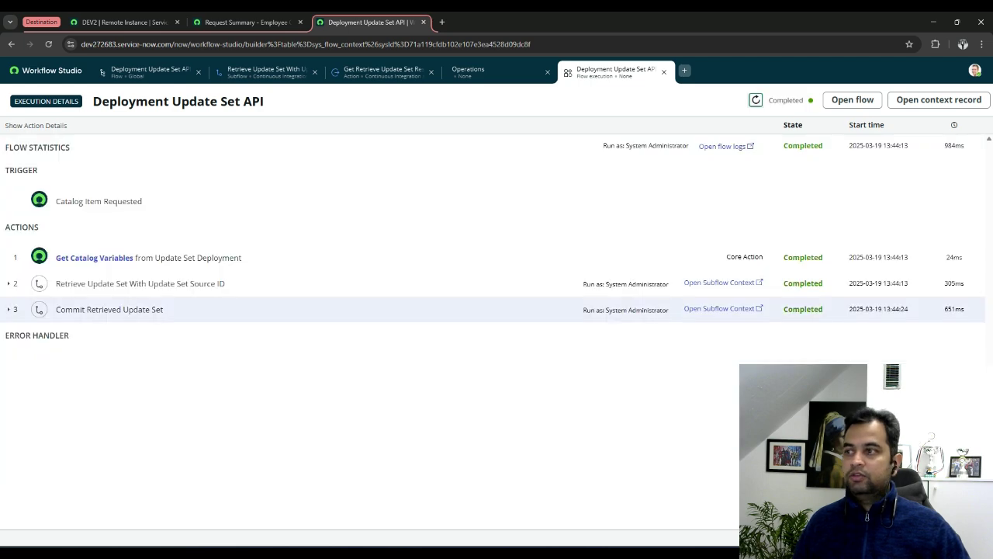
click(109, 308)
scroll(466, 310, down, 3)
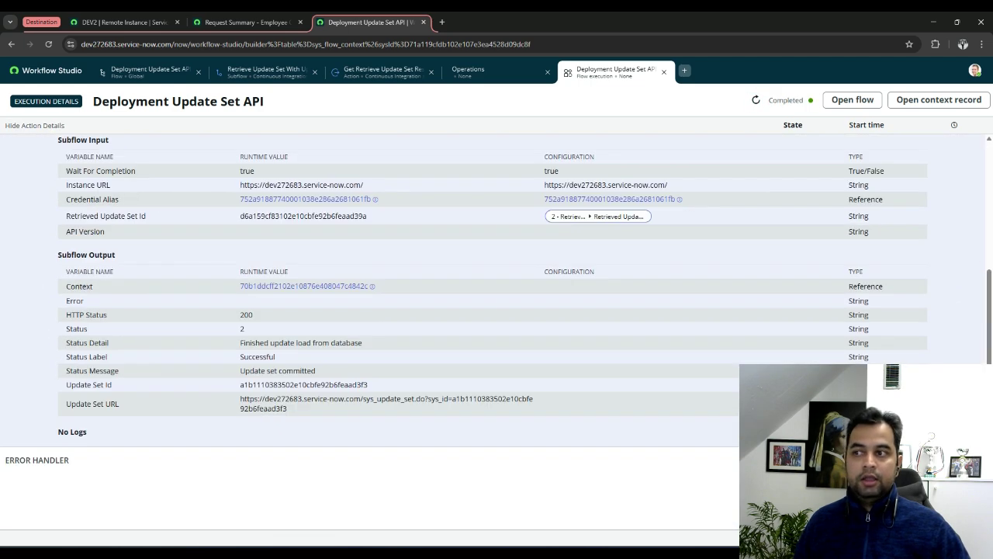
drag(240, 371, 315, 370)
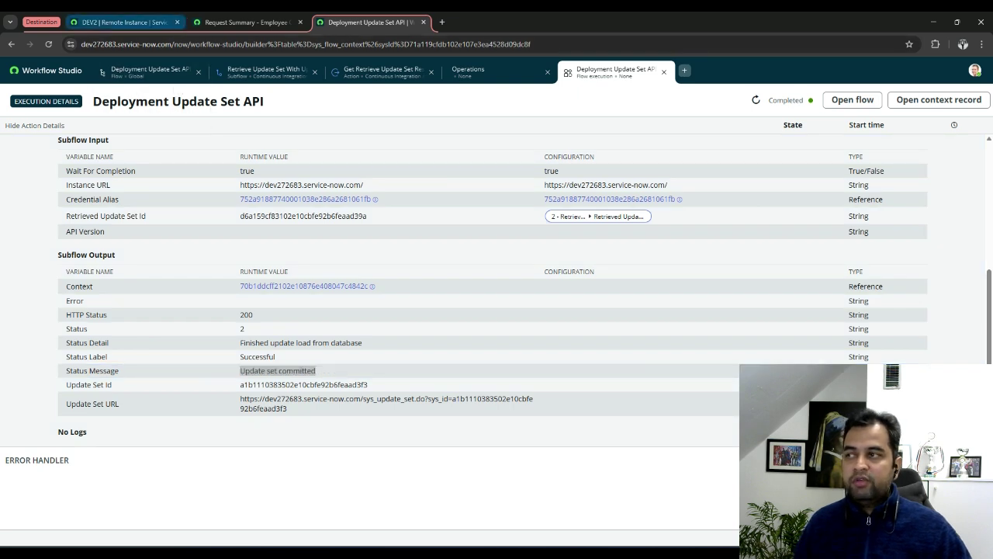
Check the DEV2 remote instance's retrieved update sets and open the Demo 3 record
click(120, 22)
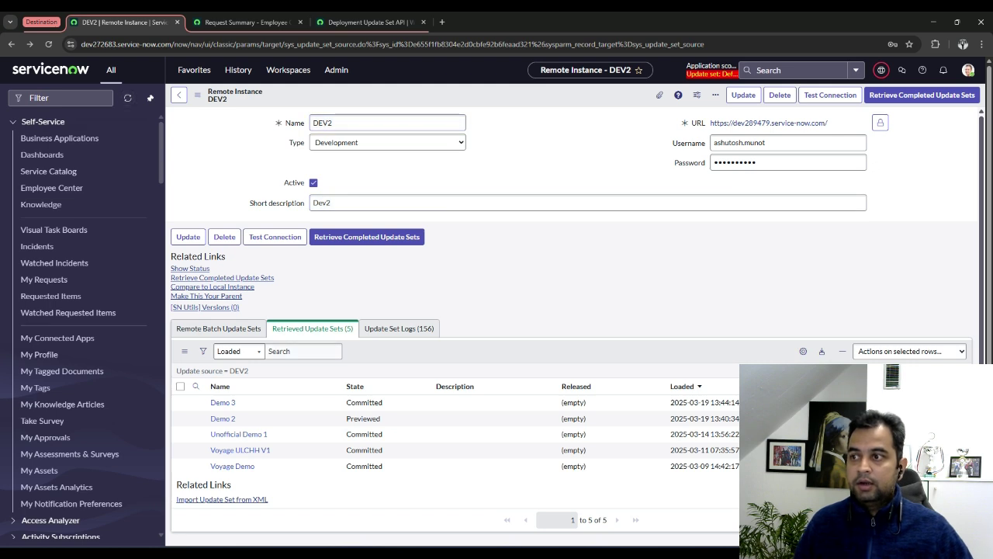
click(222, 402)
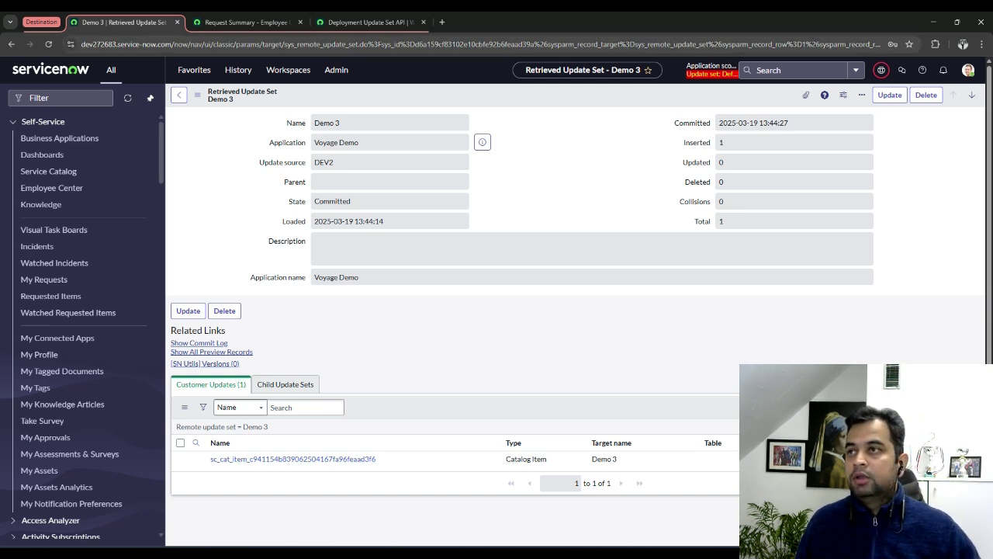
Open the Deployment Update Set API flow and expand its Retrieve Update Set With Update Set Source ID action to examine the inputs
click(365, 22)
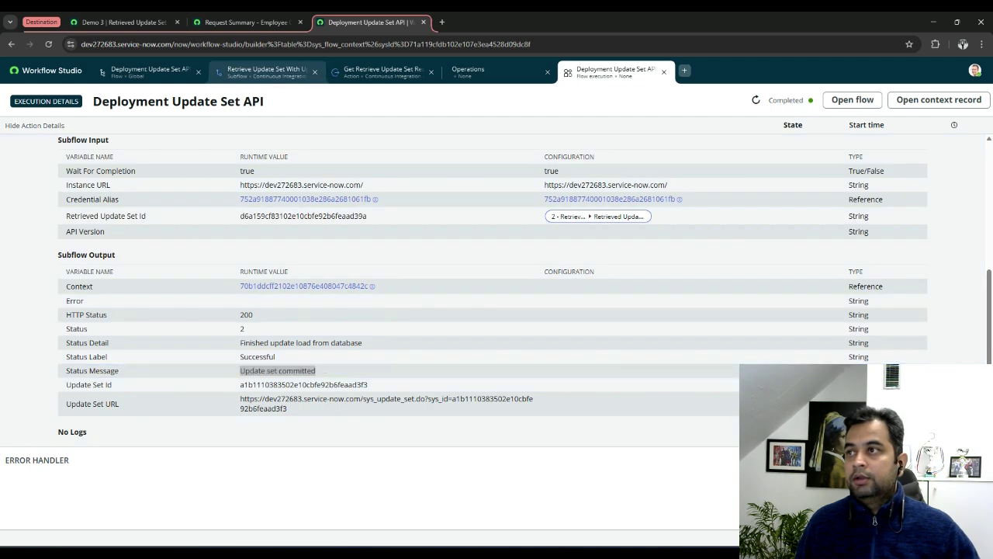
click(264, 72)
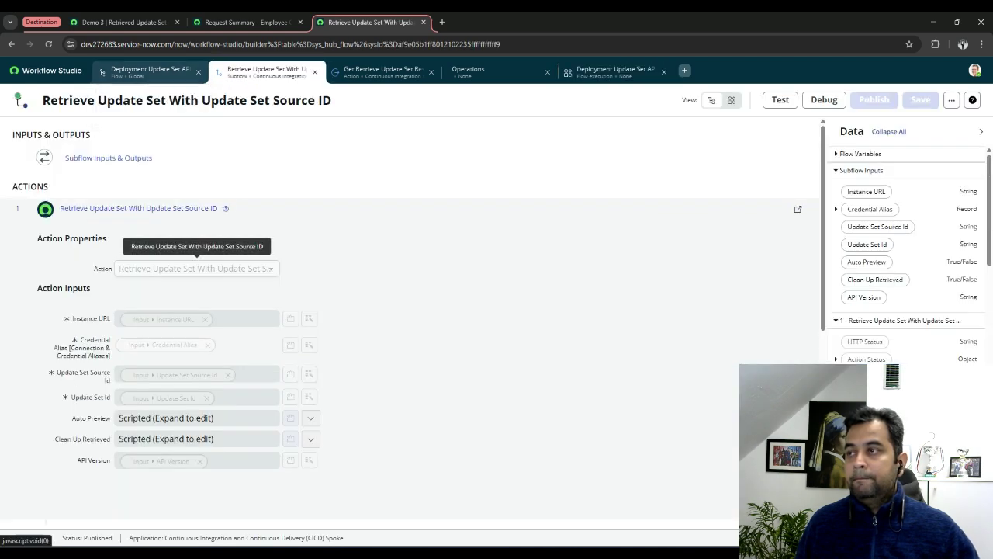
click(147, 72)
click(138, 244)
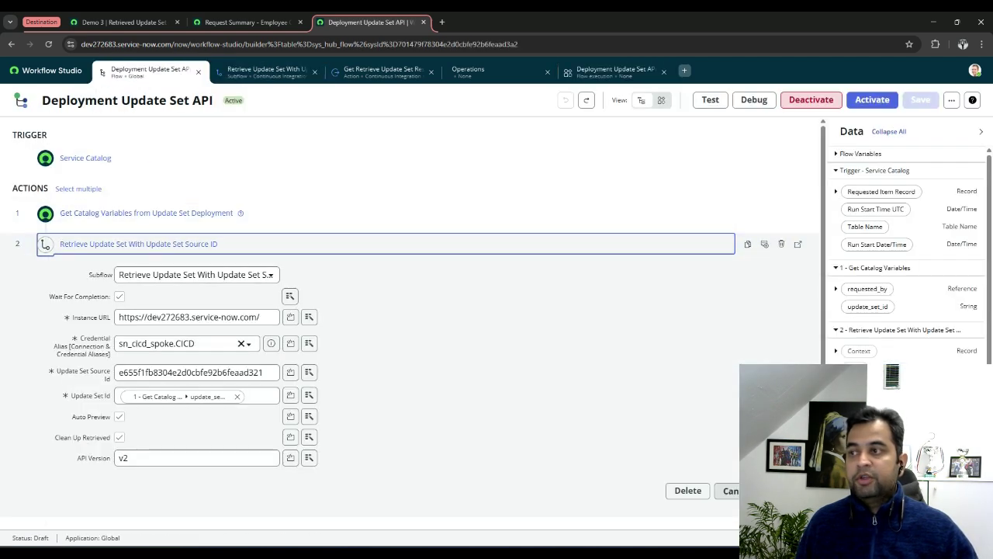